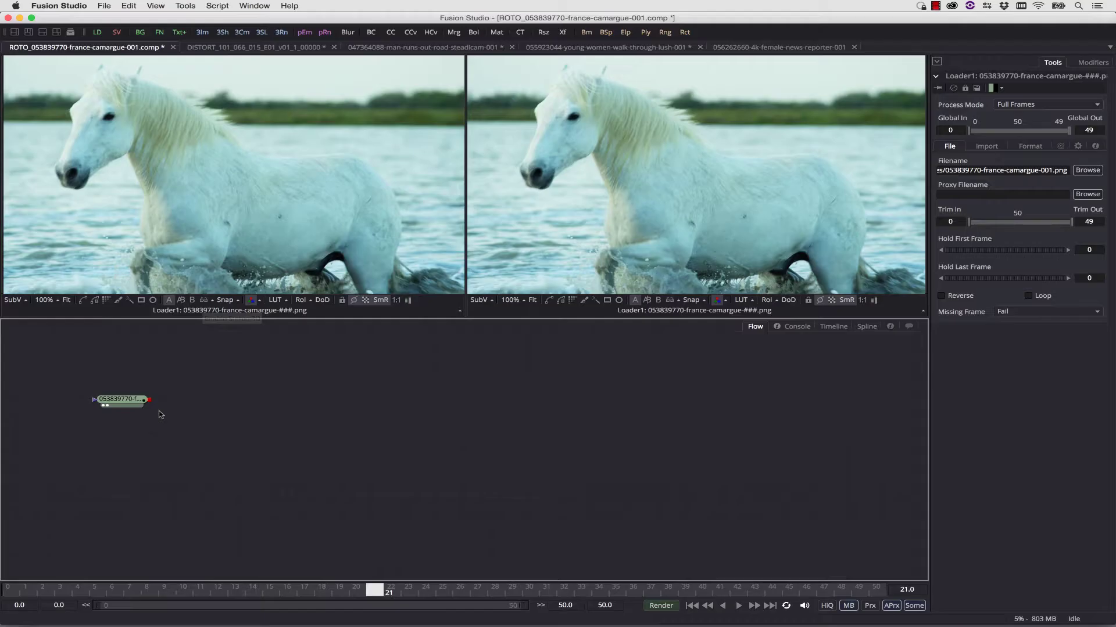
# Insert a mocha Pro tool after the horse clip loader and open its mocha interface at full window size
pyautogui.rightClick(140, 402)
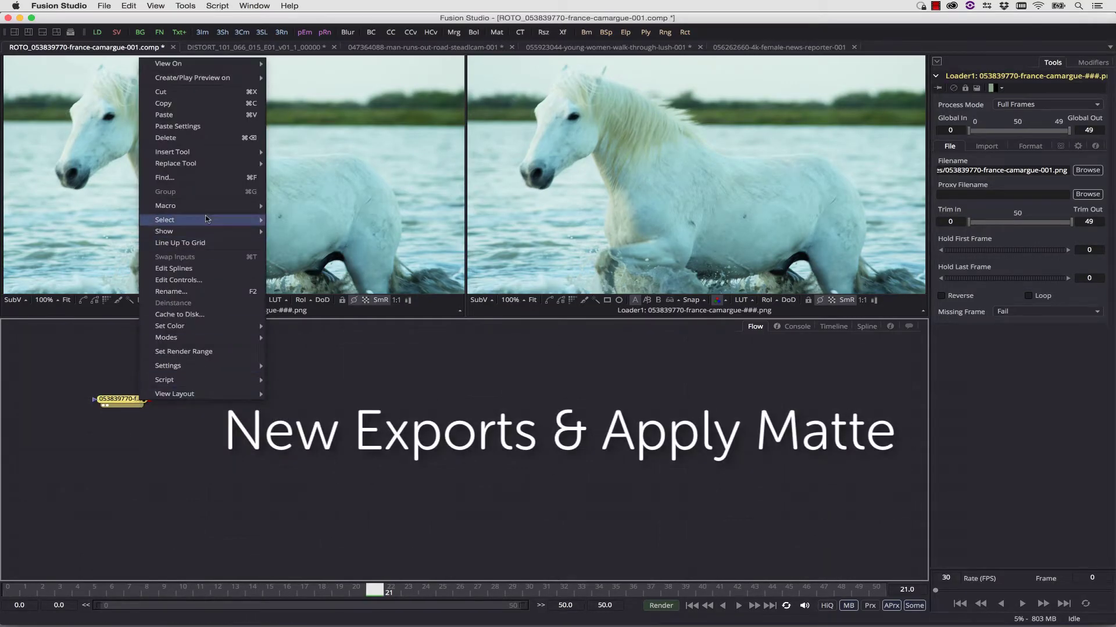
pyautogui.moveTo(204, 159)
pyautogui.moveTo(360, 373)
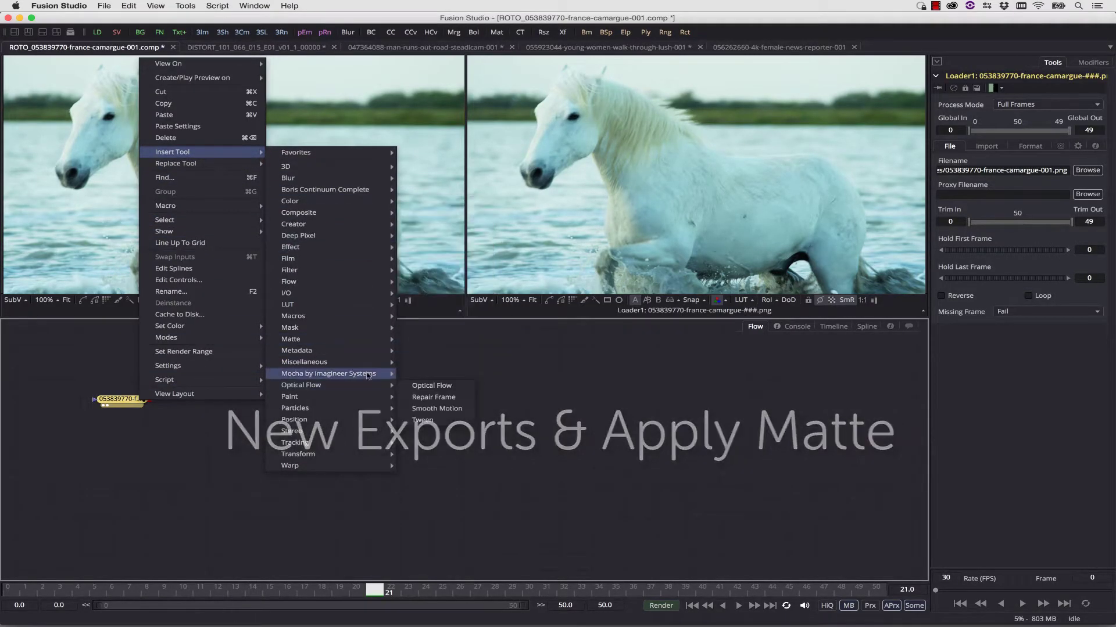
pyautogui.click(430, 374)
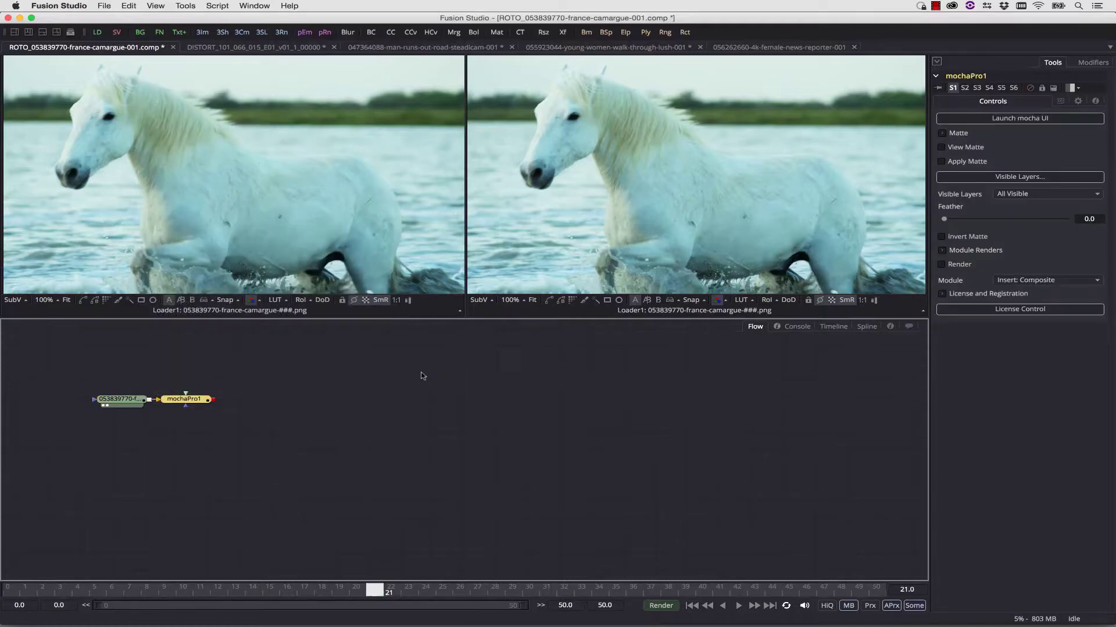
pyautogui.click(1014, 118)
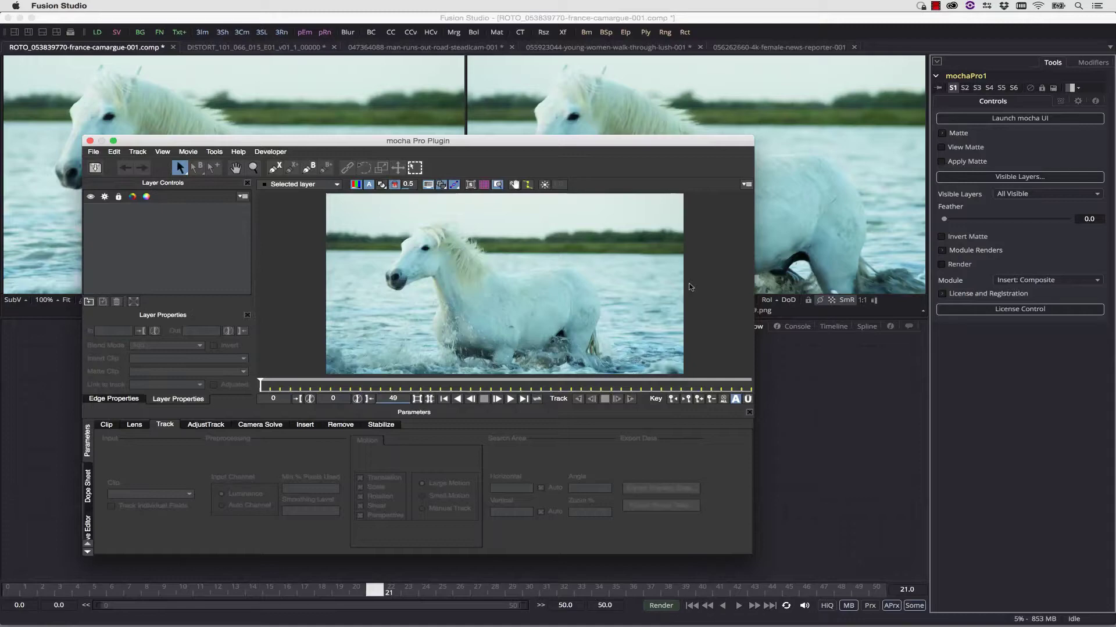
pyautogui.click(114, 140)
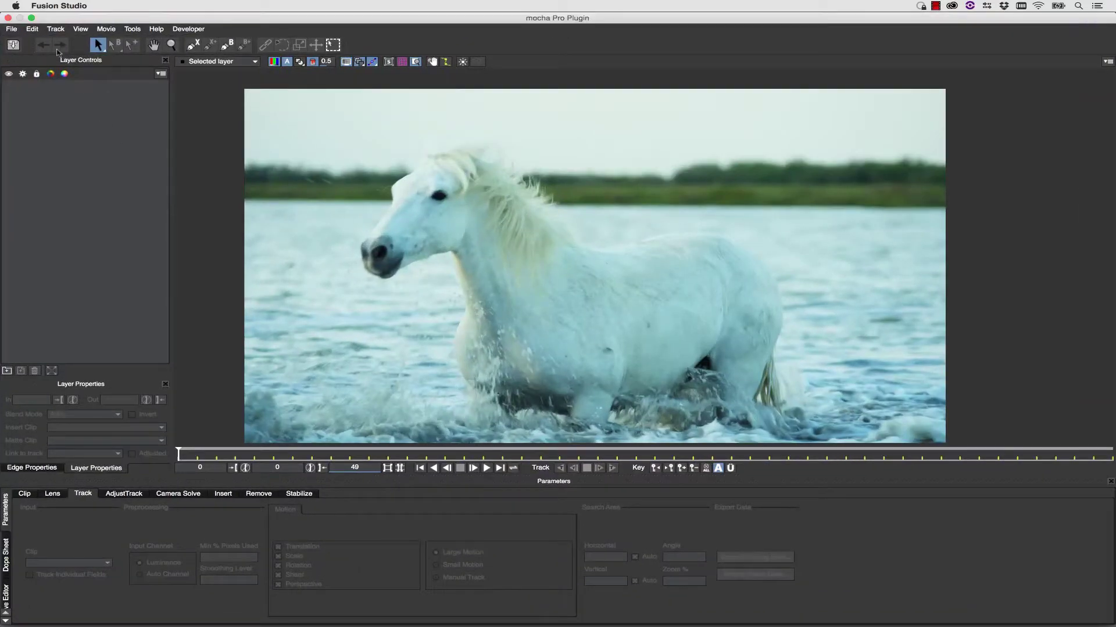
# Draw a closed X-spline around the horse's head, from the muzzle along the jaw, over the poll and back down the face
pyautogui.click(189, 45)
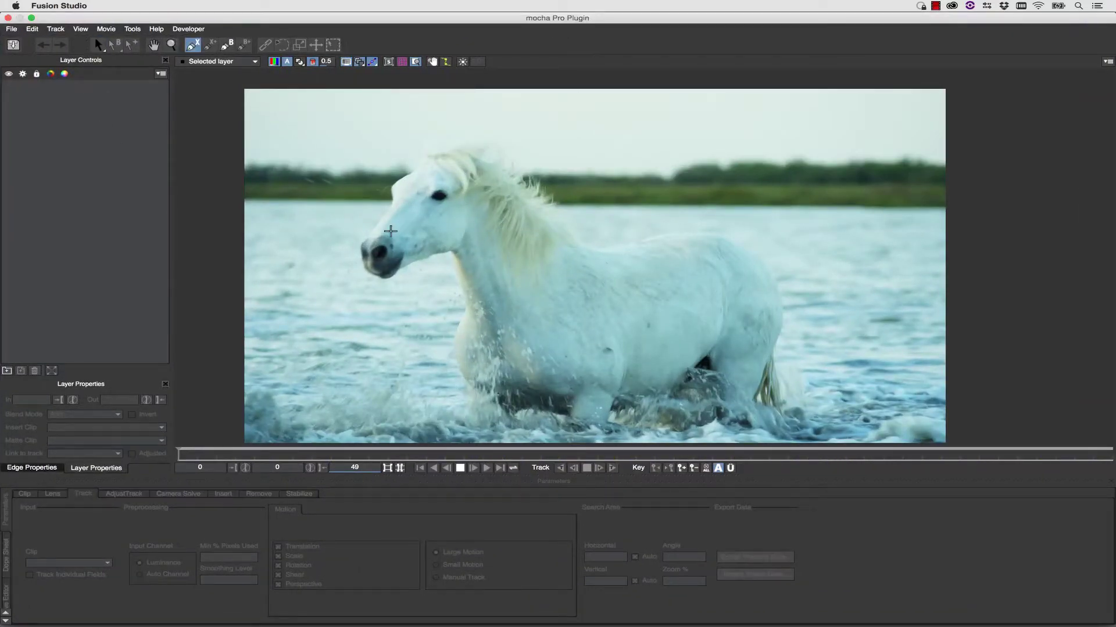
pyautogui.click(381, 272)
pyautogui.click(398, 267)
pyautogui.click(446, 251)
pyautogui.click(482, 208)
pyautogui.click(481, 158)
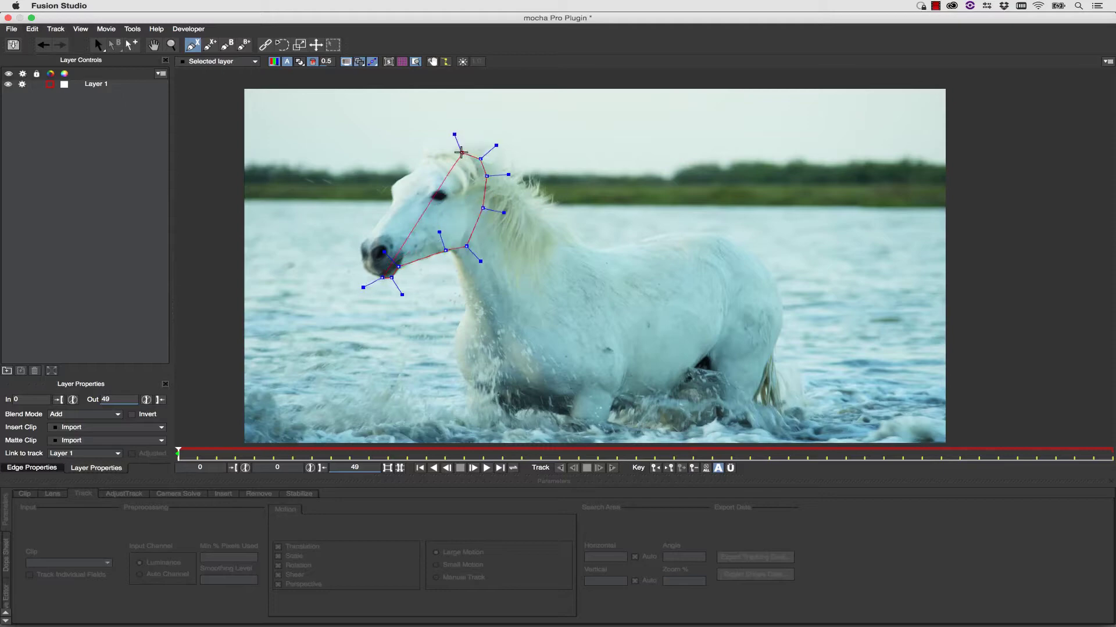
pyautogui.click(445, 149)
pyautogui.click(404, 174)
pyautogui.click(385, 184)
pyautogui.click(390, 187)
pyautogui.click(393, 199)
pyautogui.click(372, 235)
pyautogui.click(359, 241)
pyautogui.click(364, 260)
pyautogui.rightClick(362, 272)
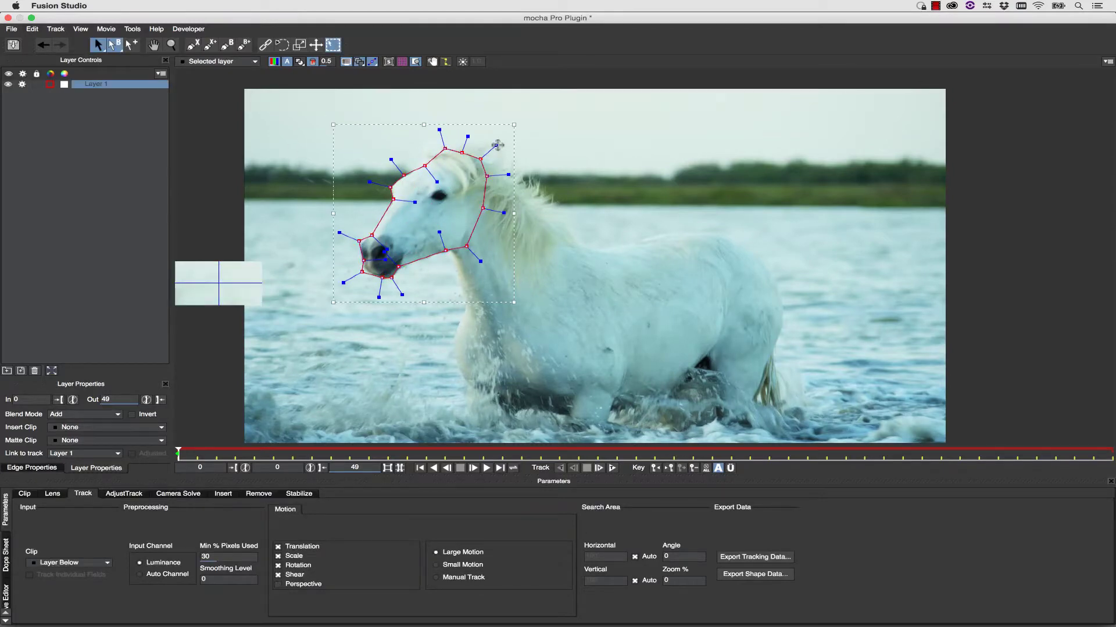
pyautogui.moveTo(496, 145); pyautogui.dragTo(493, 149)
# Track the head layer forward through the clip and refit its spline to the forehead and muzzle at frame 49
pyautogui.hotkey('ctrl', 't')
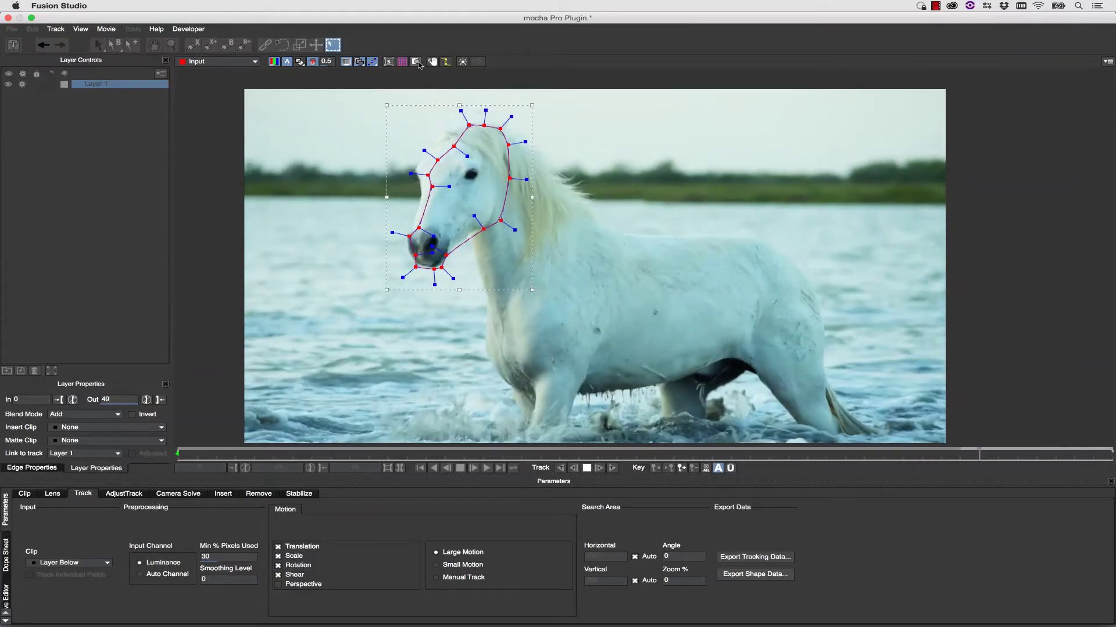
pyautogui.moveTo(352, 166); pyautogui.dragTo(455, 235)
pyautogui.moveTo(420, 193); pyautogui.dragTo(404, 185)
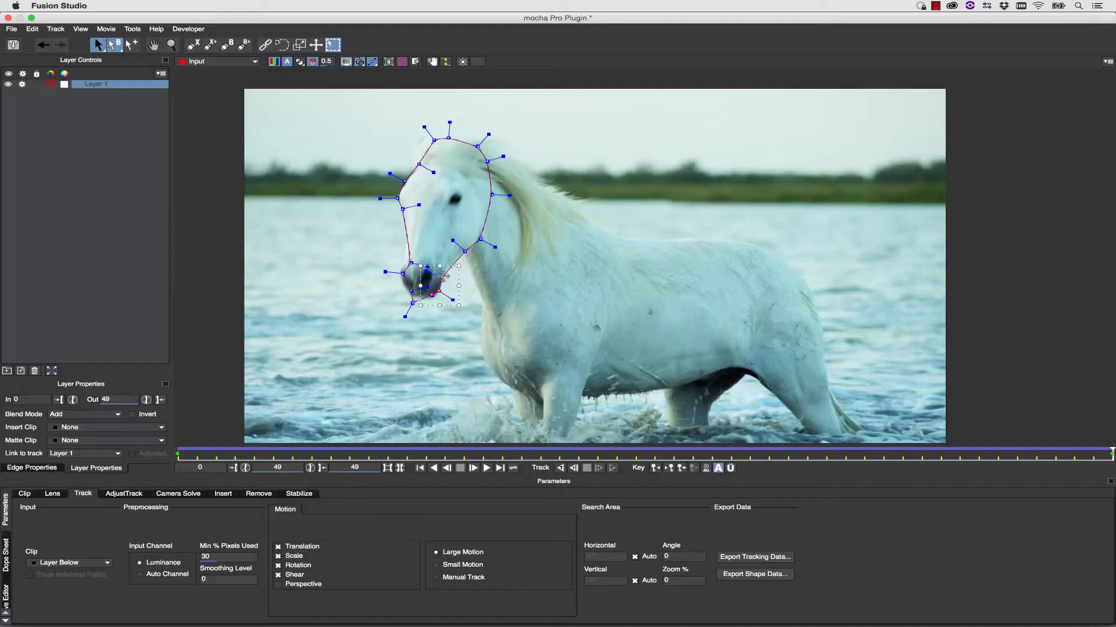
pyautogui.moveTo(411, 291); pyautogui.dragTo(404, 293)
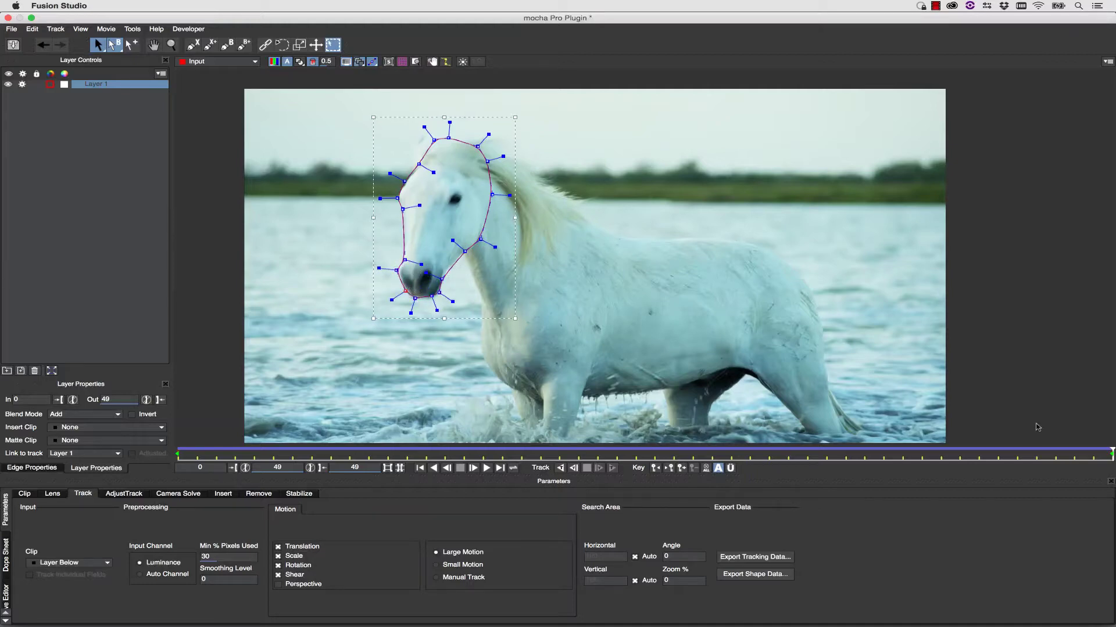
# Correct the head spline's fit to the horse's face at frame 33
pyautogui.moveTo(1028, 454); pyautogui.dragTo(807, 454)
pyautogui.moveTo(414, 174); pyautogui.dragTo(420, 185)
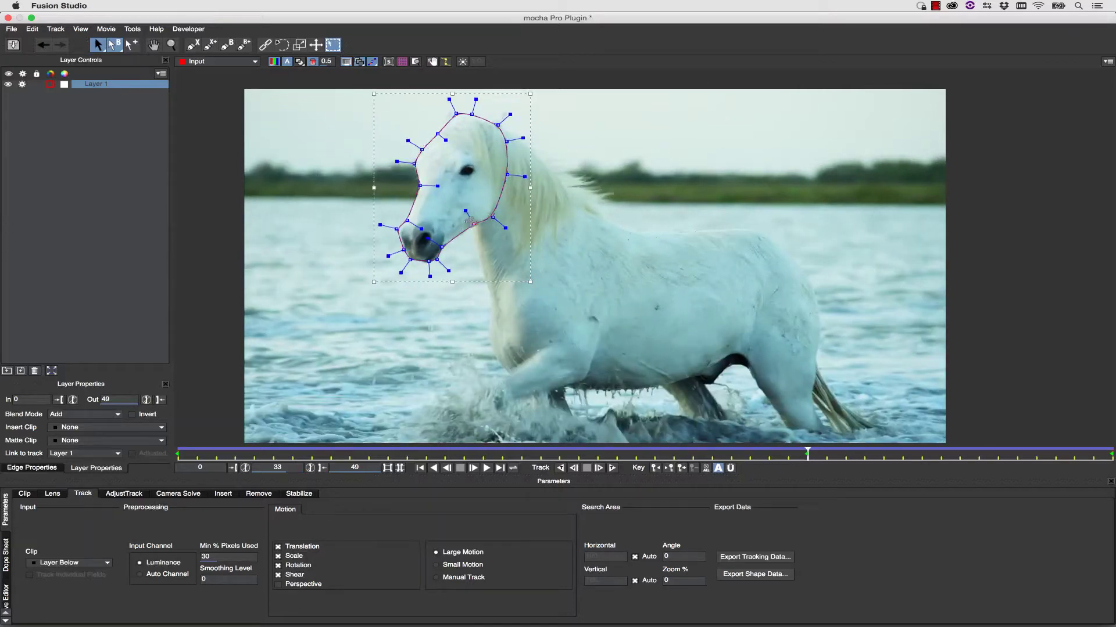
pyautogui.moveTo(806, 454); pyautogui.dragTo(502, 454)
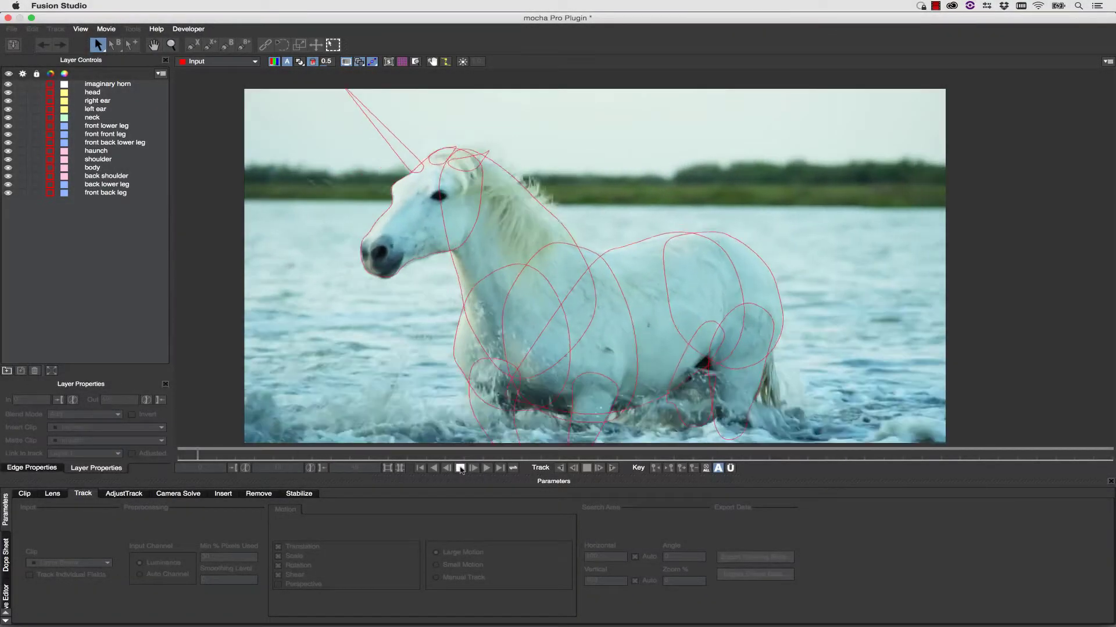
# Stop playback of the finished roto, select the head layer and close mocha to return to the Fusion composition
pyautogui.click(461, 468)
pyautogui.click(382, 218)
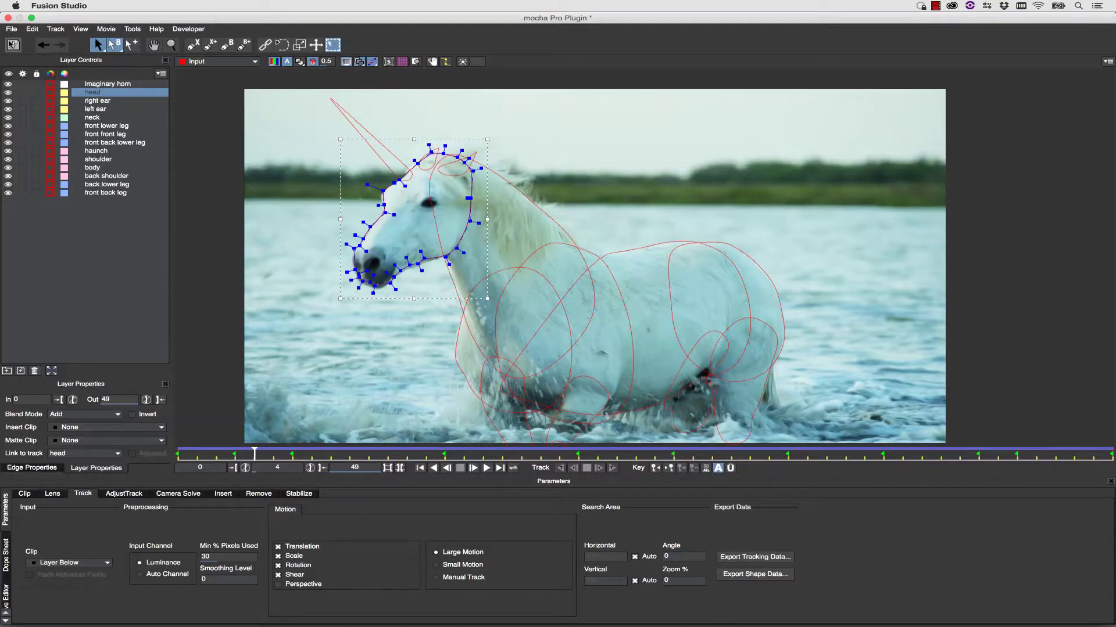
pyautogui.click(8, 18)
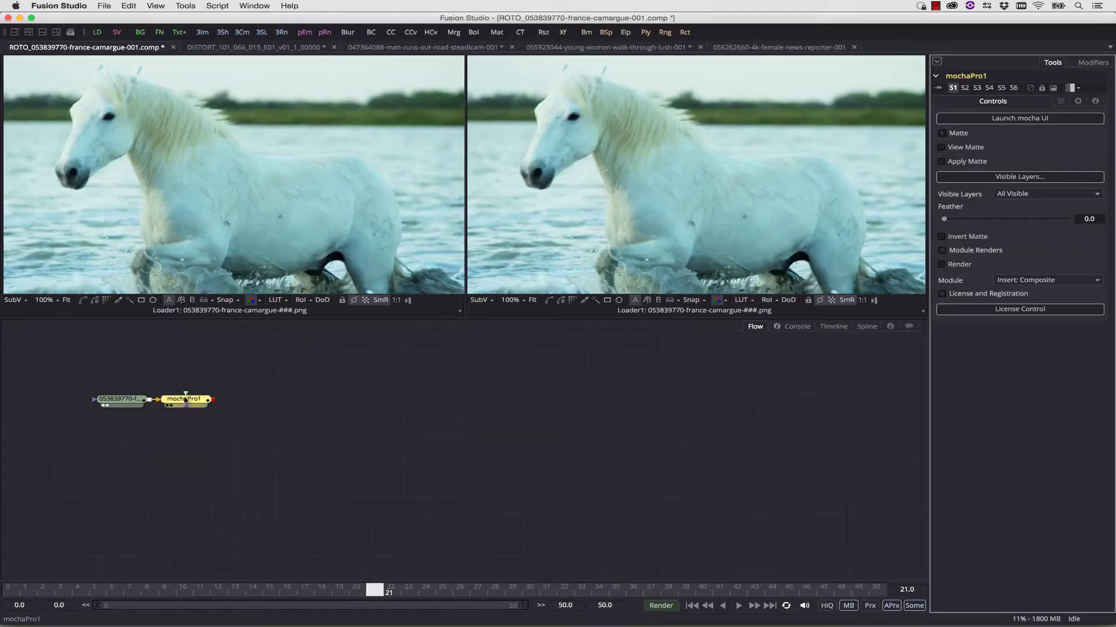
# Apply the mocha matte on the mochaPro1 node with some feathering and show the node in the second viewer
pyautogui.click(941, 161)
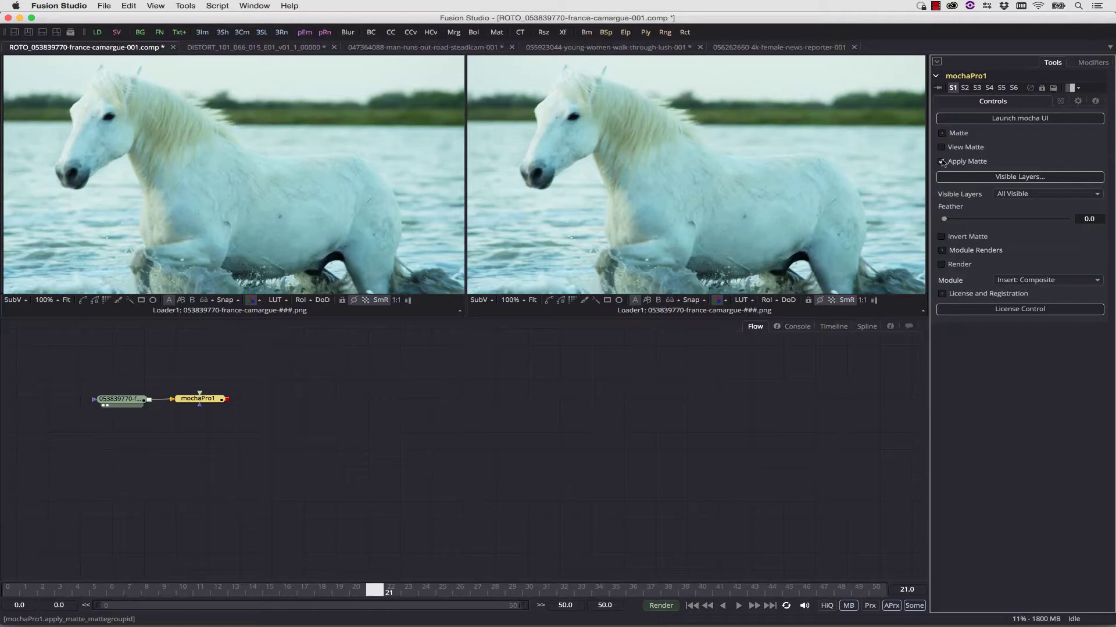
pyautogui.press('2')
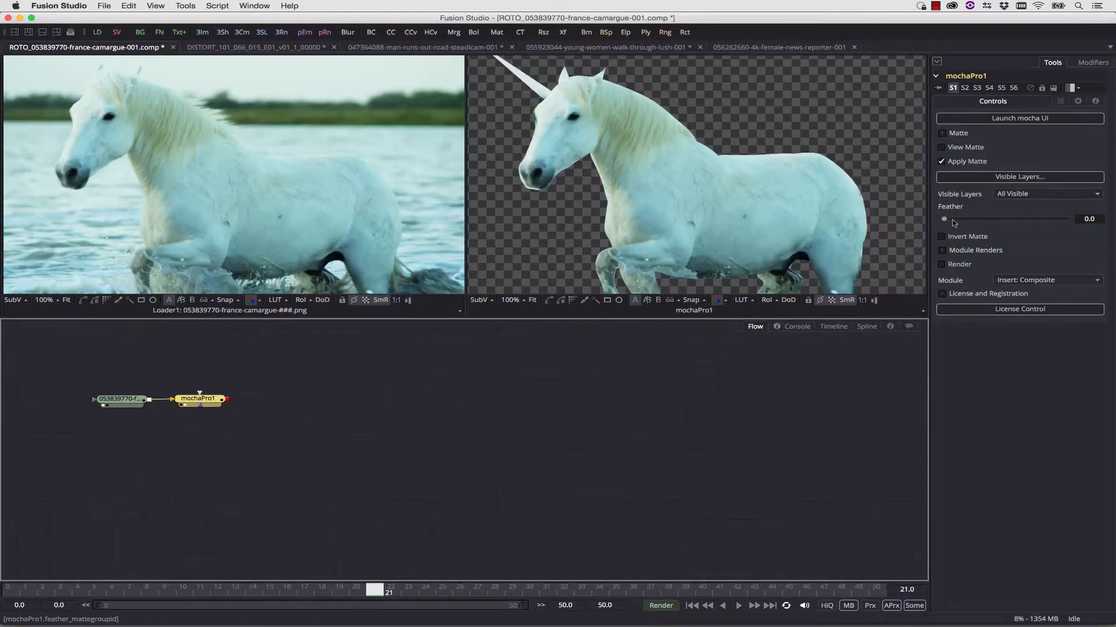
pyautogui.moveTo(951, 219); pyautogui.dragTo(969, 219)
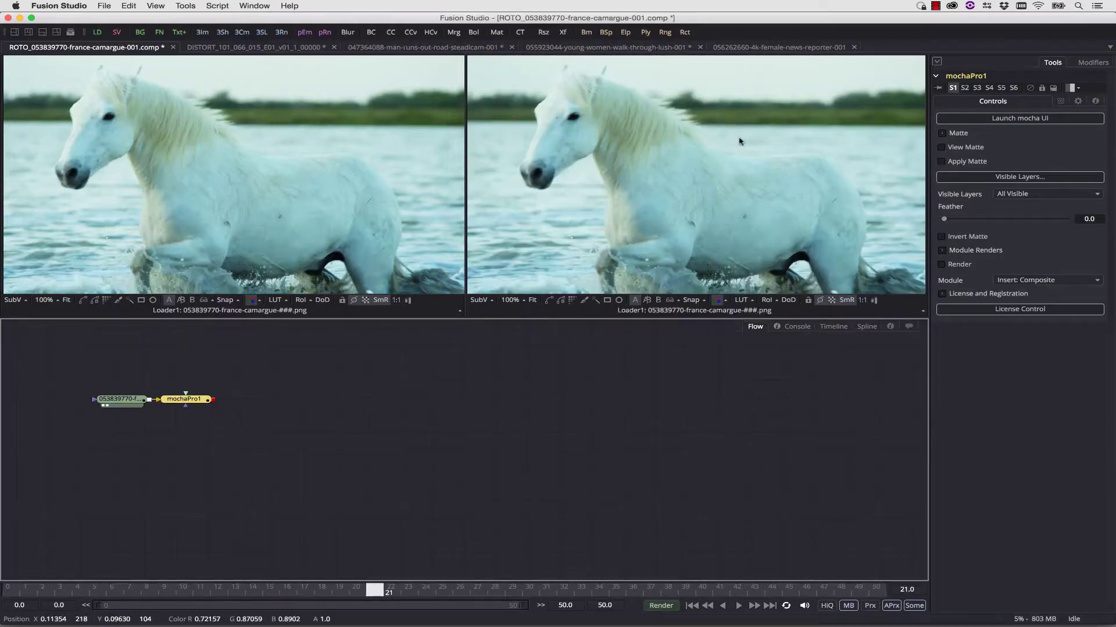
# Copy the head layer's tracking data from mocha to the clipboard as Blackmagic Fusion COMP Data (*.comp) and save the mocha project
pyautogui.click(1019, 118)
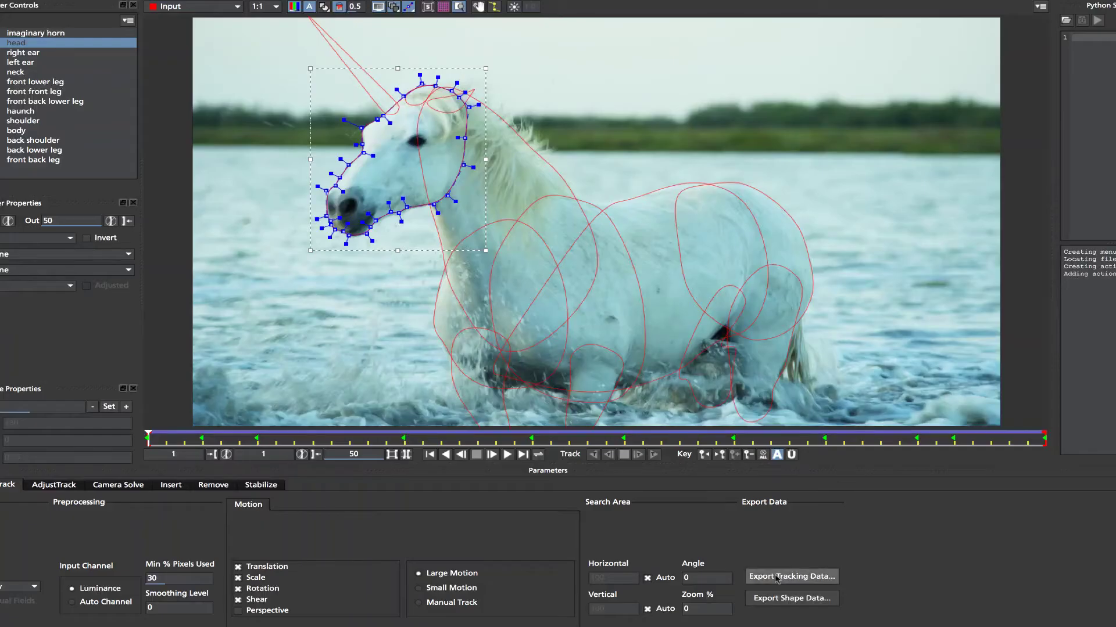
pyautogui.click(758, 577)
pyautogui.click(546, 297)
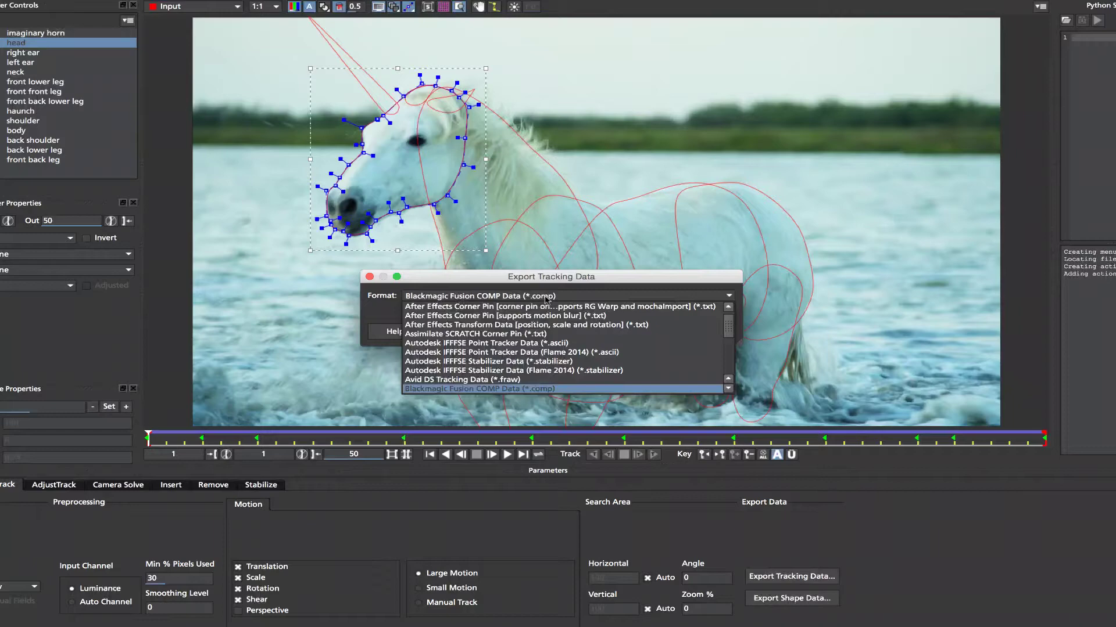
pyautogui.click(508, 389)
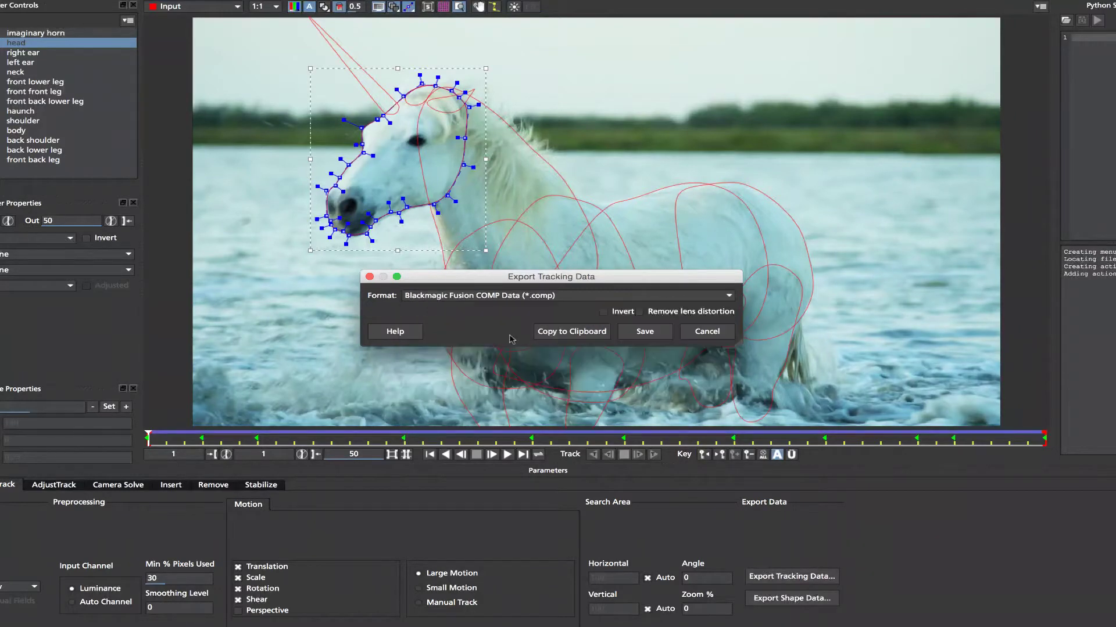
pyautogui.click(587, 332)
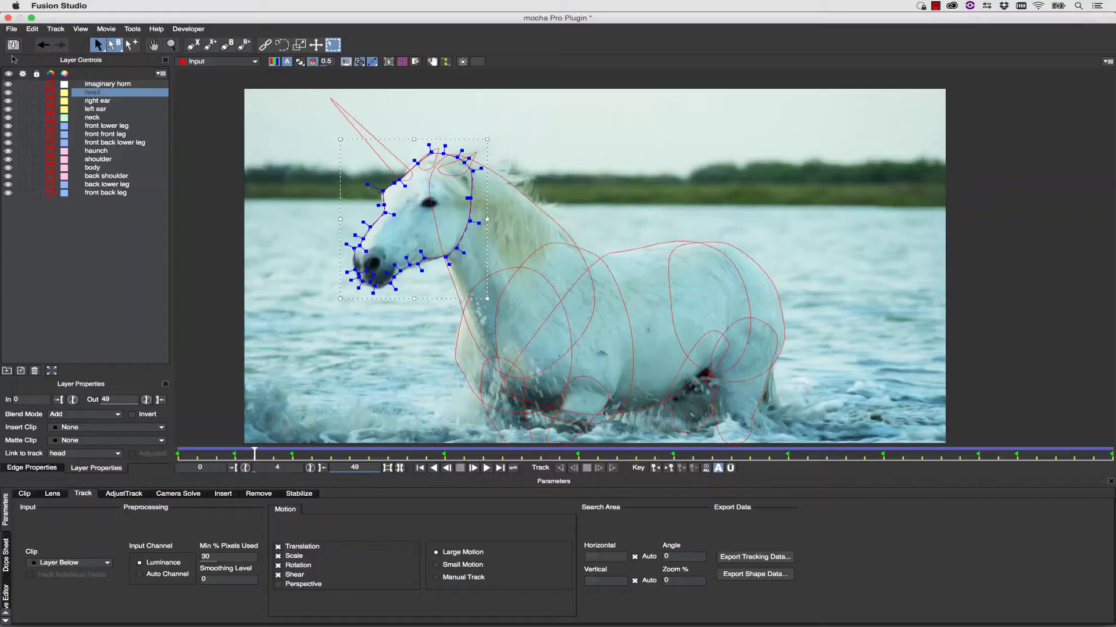
pyautogui.click(13, 45)
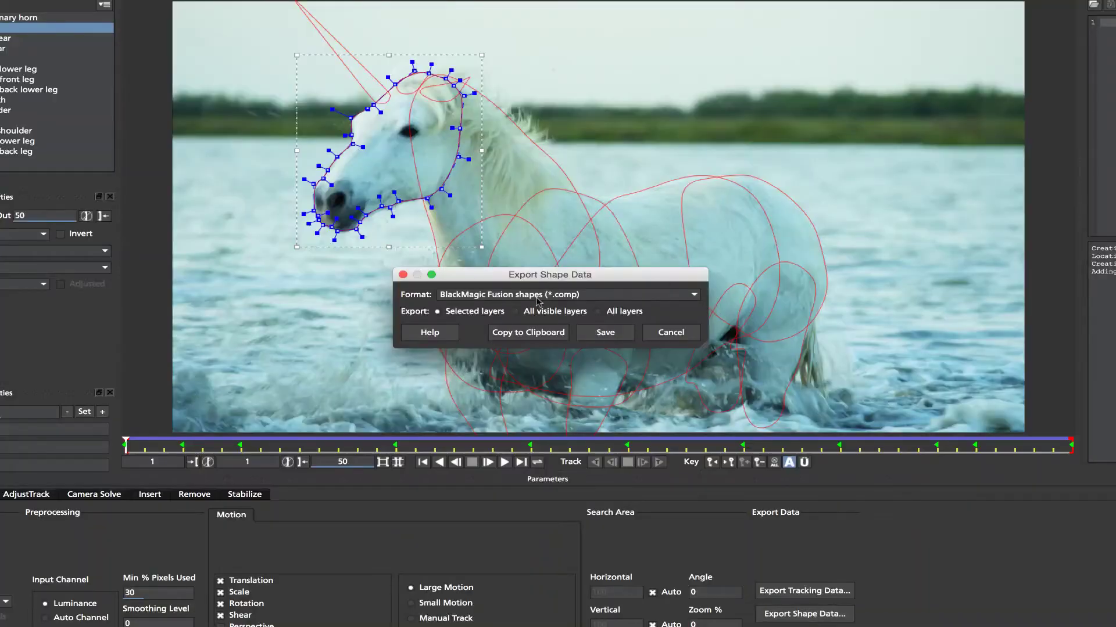
# Copy the shape data of all visible layers to the clipboard in the BlackMagic Fusion shapes (*.comp) format
pyautogui.click(537, 296)
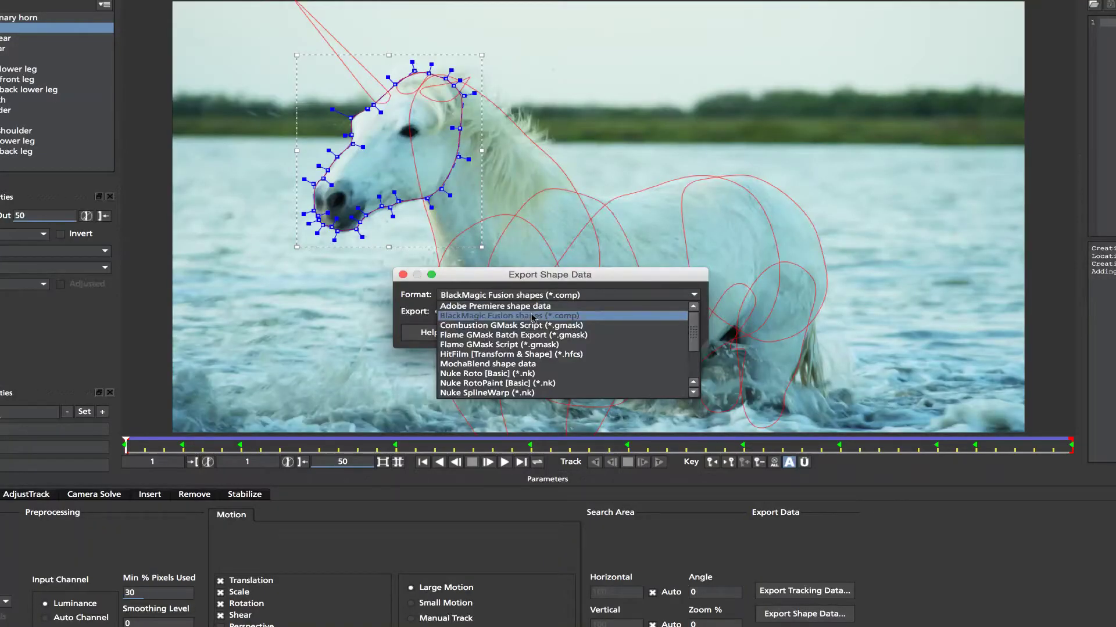
pyautogui.click(533, 317)
pyautogui.click(530, 314)
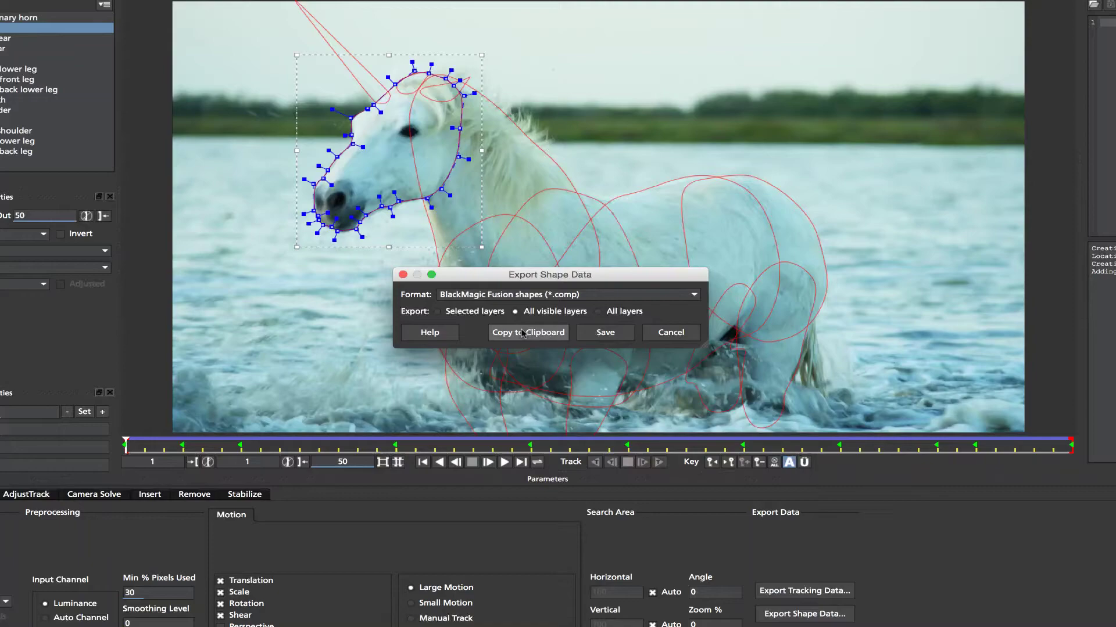
pyautogui.click(514, 335)
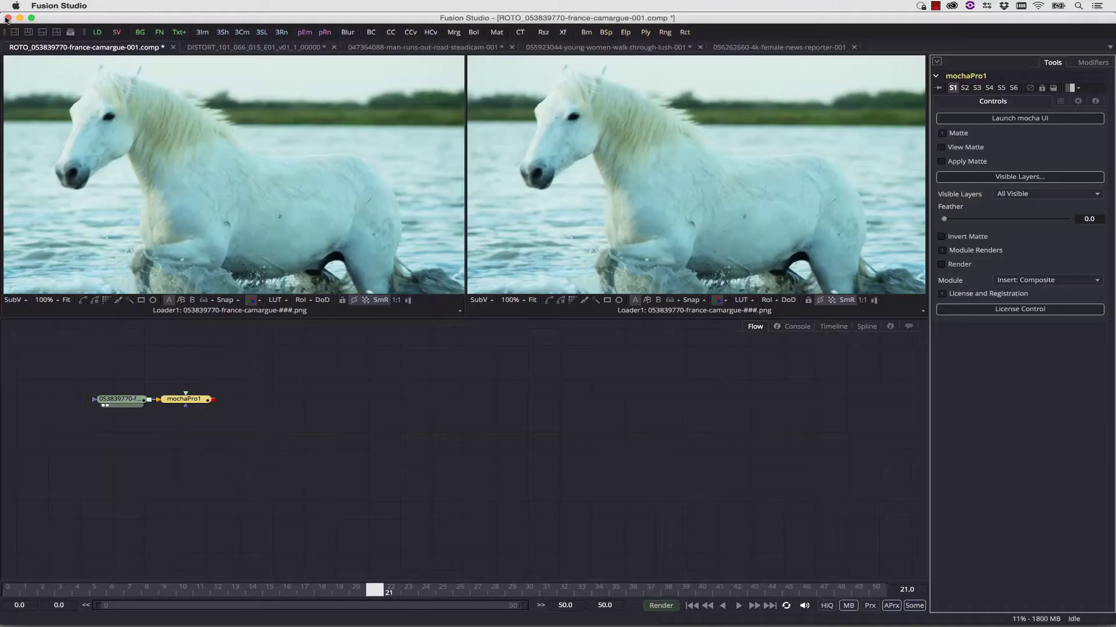
# Paste the exported mocha shapes into the flow as polygon nodes beside the tracker and play back the composition
pyautogui.press('super+v')
pyautogui.moveTo(356, 536); pyautogui.dragTo(354, 537)
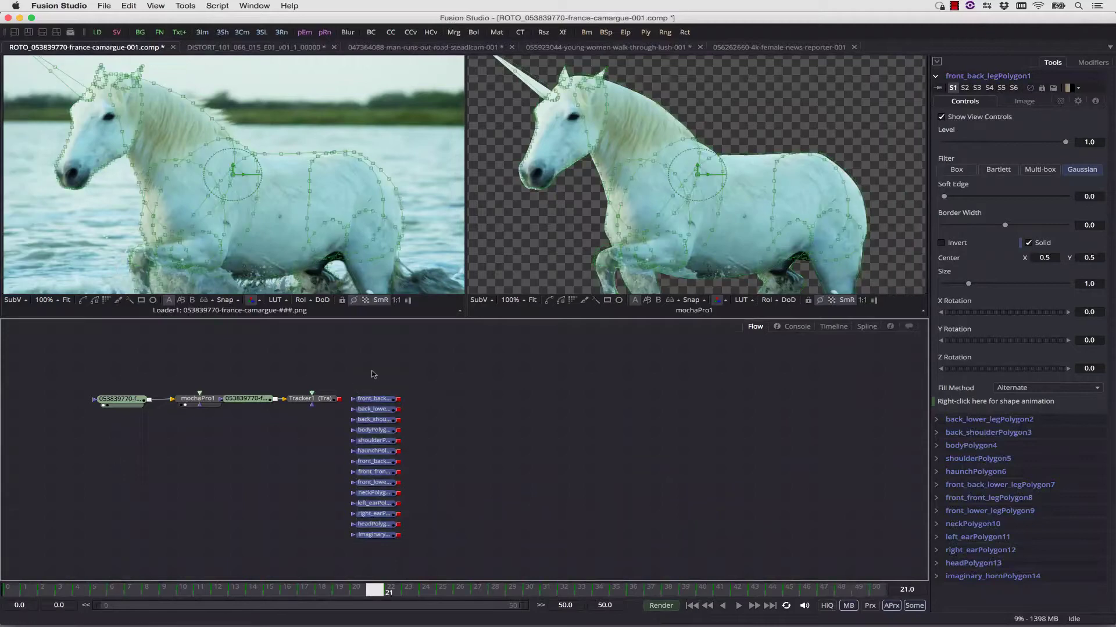
pyautogui.click(738, 605)
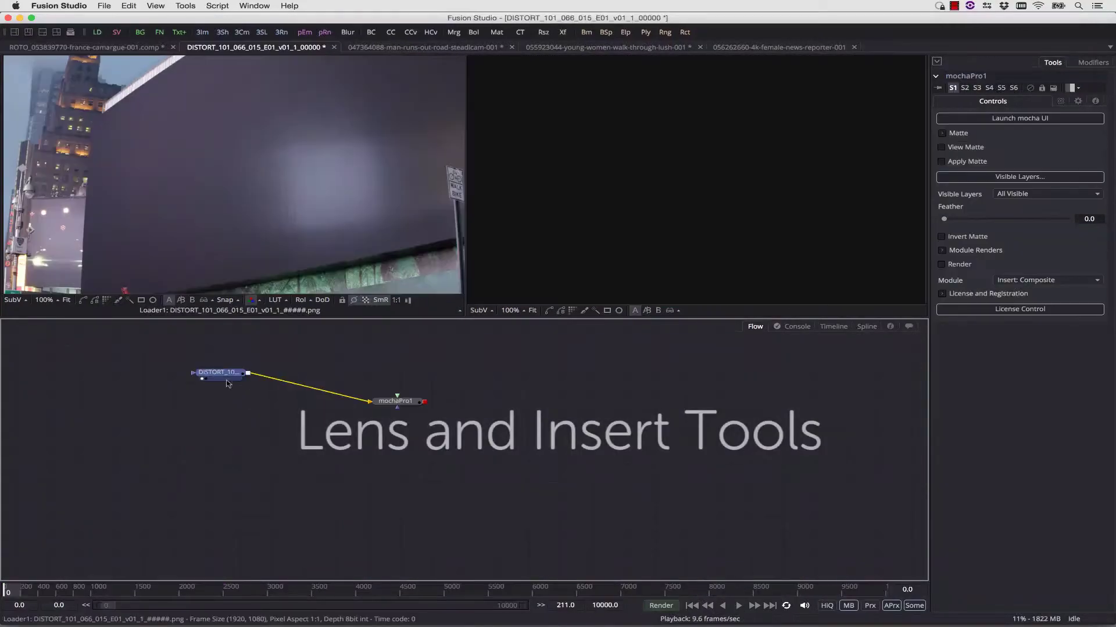
# In the DISTORT_101_066_015 composition, reposition the loader node and open the mocha interface of mochaPro1
pyautogui.moveTo(230, 372); pyautogui.dragTo(228, 386)
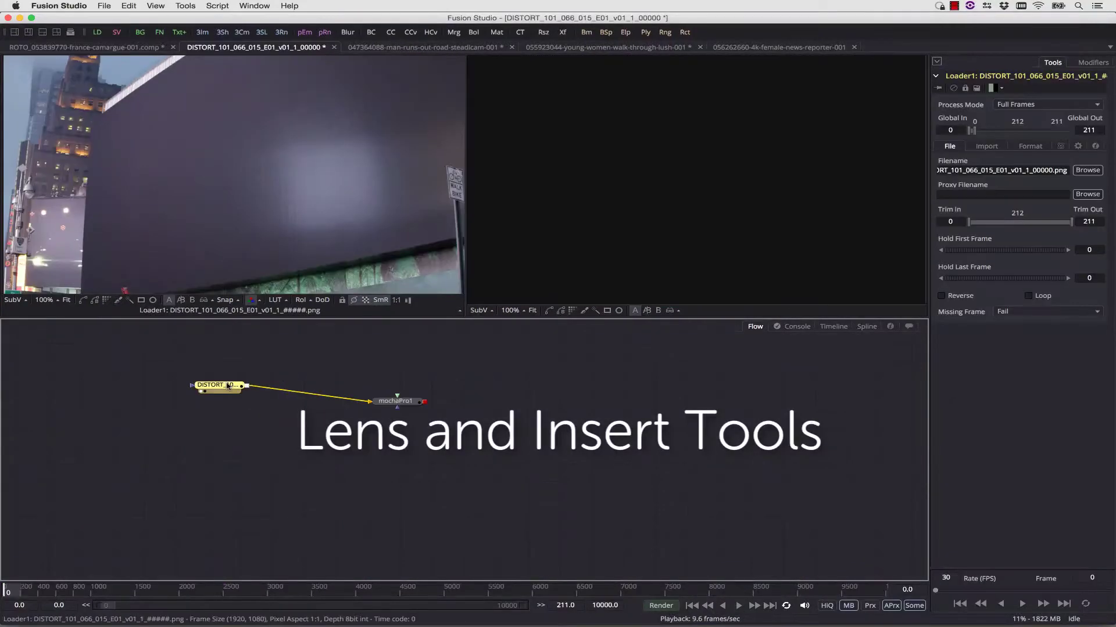
pyautogui.click(383, 402)
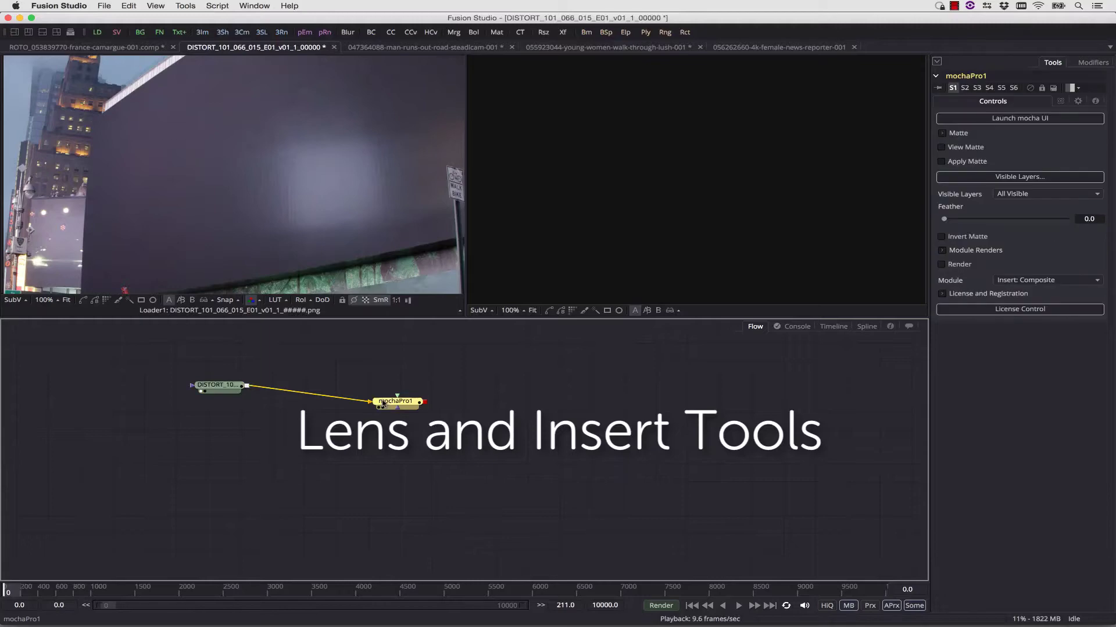
pyautogui.click(1008, 119)
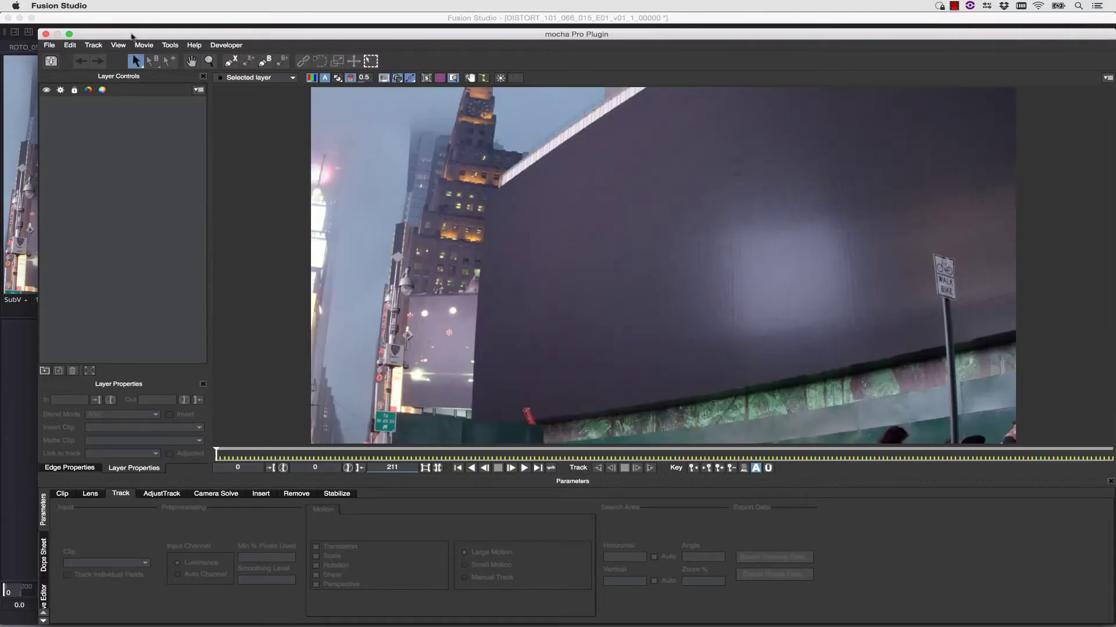
pyautogui.moveTo(133, 37); pyautogui.dragTo(100, 20)
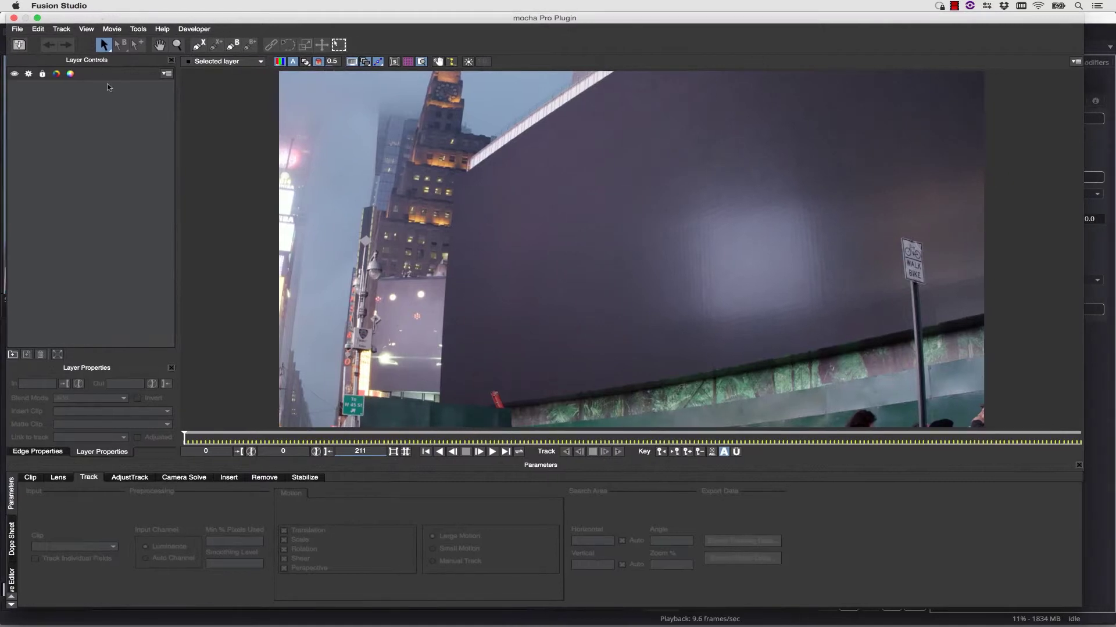
# Locate the lens calibration lines automatically and group line segments along the billboard's upper, left and lower edges and the fence below it
pyautogui.click(58, 477)
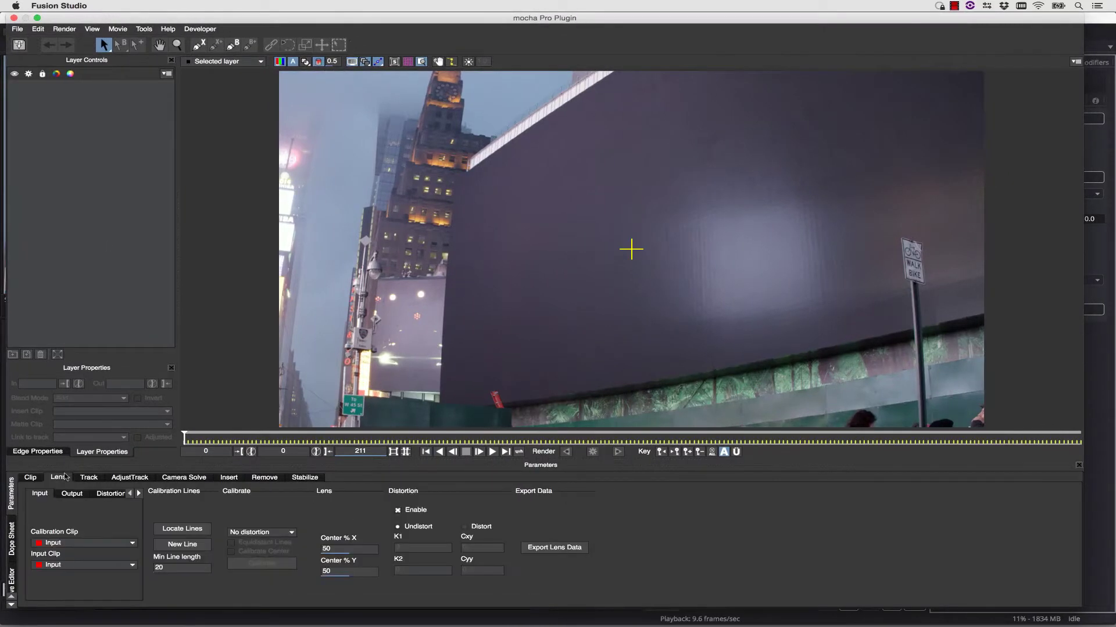
pyautogui.click(173, 527)
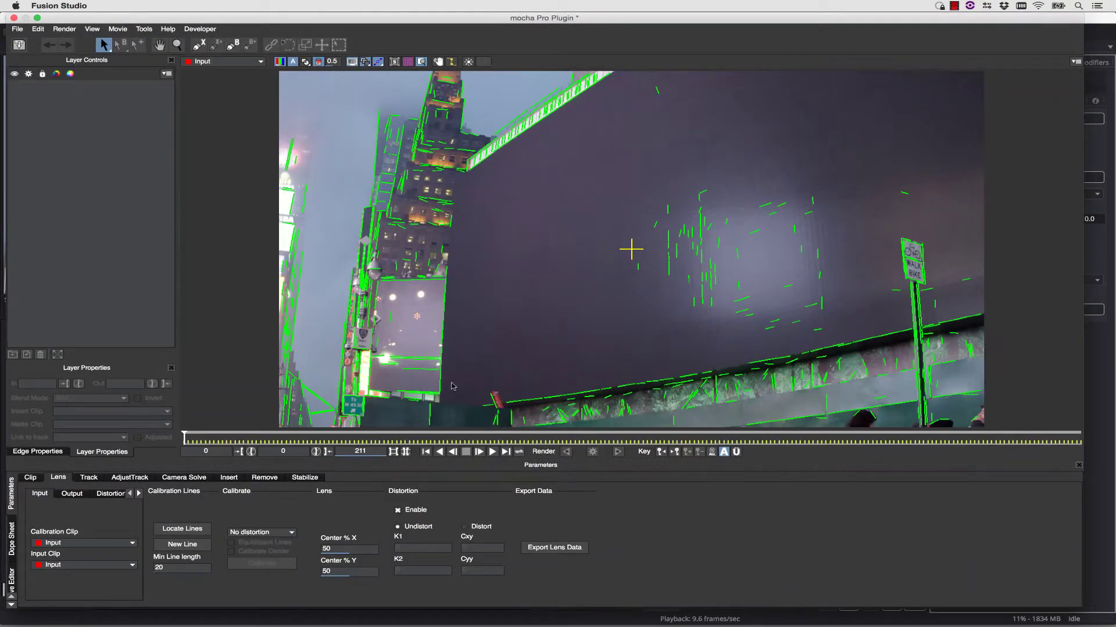
pyautogui.click(438, 353)
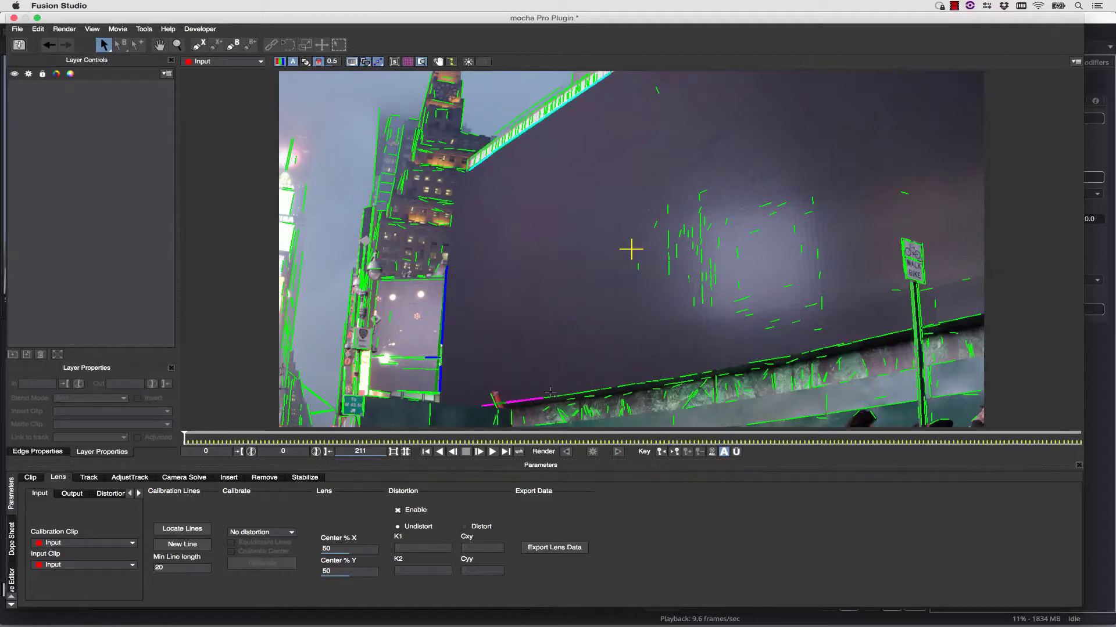
pyautogui.moveTo(670, 377); pyautogui.dragTo(956, 319)
pyautogui.moveTo(770, 420); pyautogui.dragTo(919, 413)
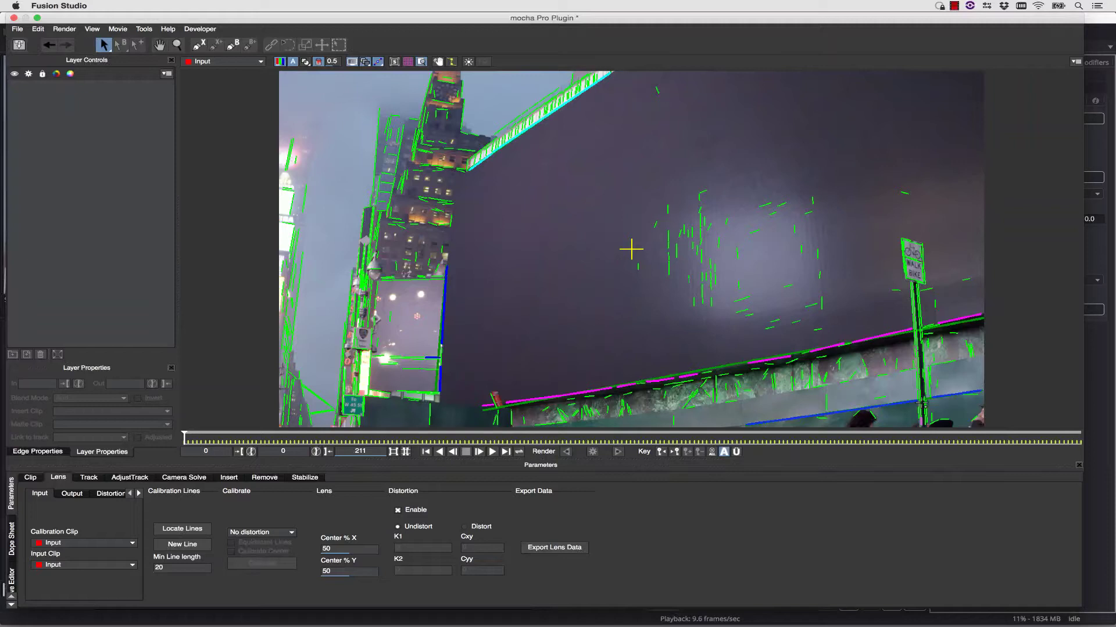
pyautogui.moveTo(915, 370); pyautogui.dragTo(909, 287)
# Calibrate the lens with the 1-Parameter distortion model and turn on the distortion grid overlay
pyautogui.click(244, 535)
pyautogui.click(240, 549)
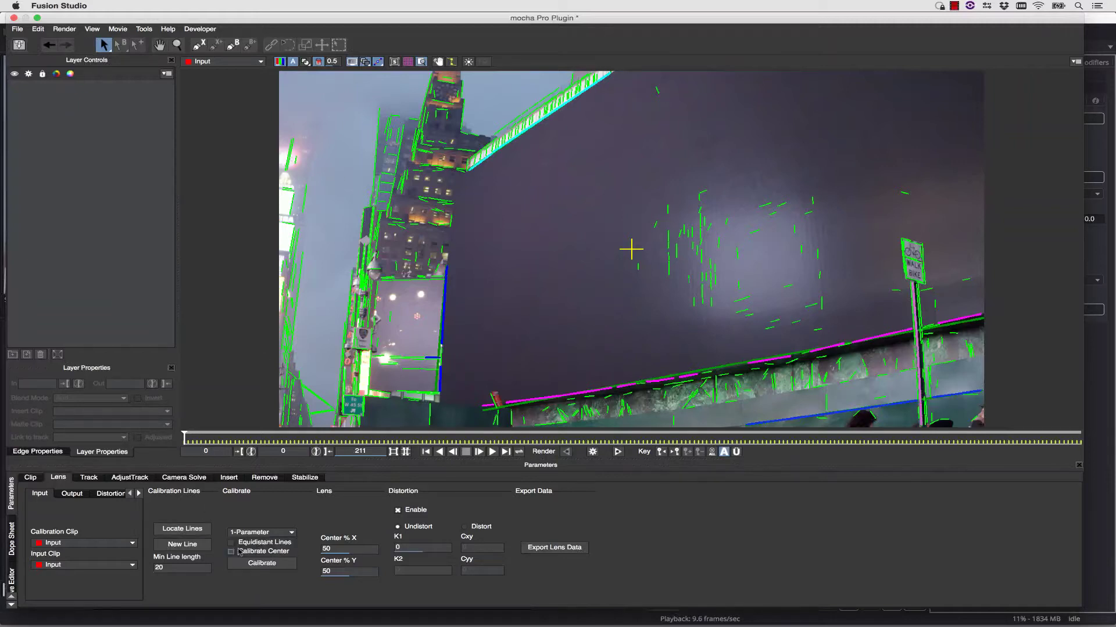
pyautogui.click(252, 561)
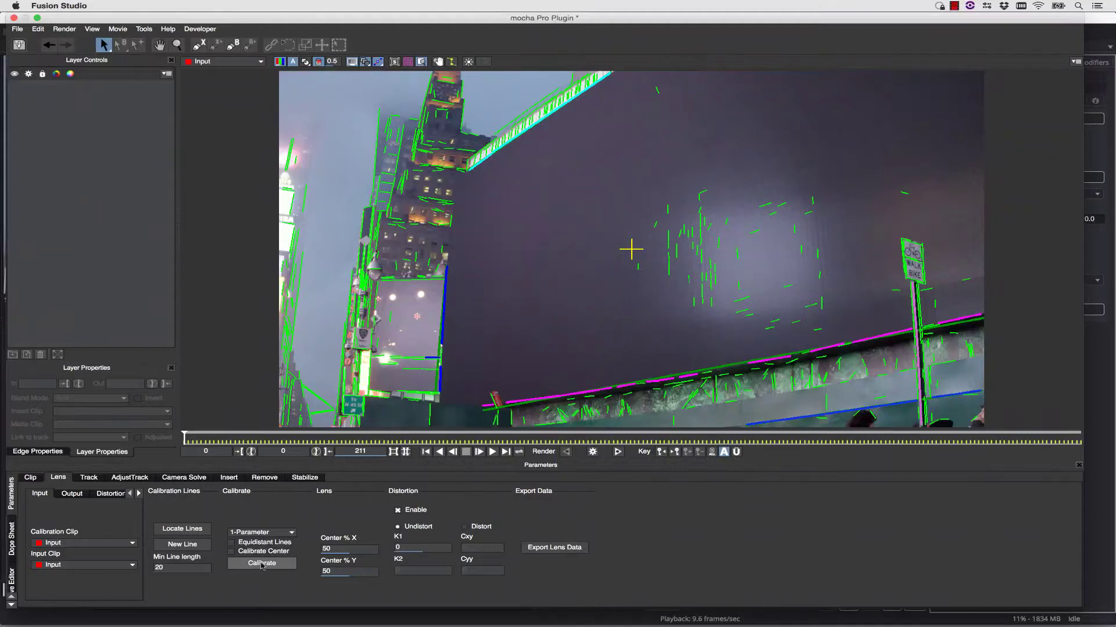
pyautogui.click(408, 62)
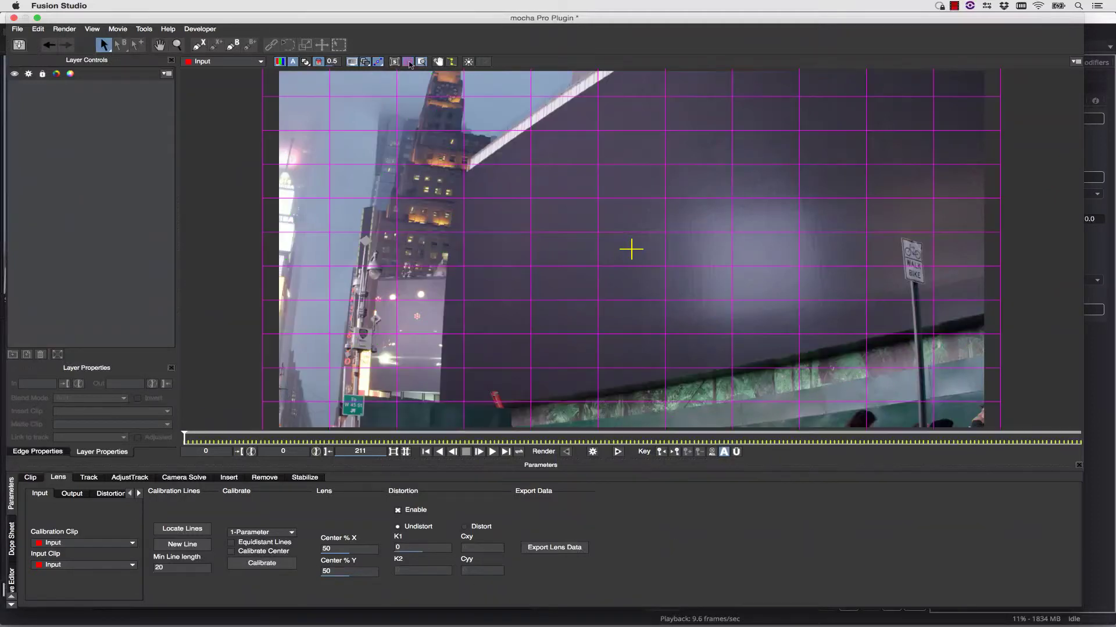
pyautogui.click(268, 563)
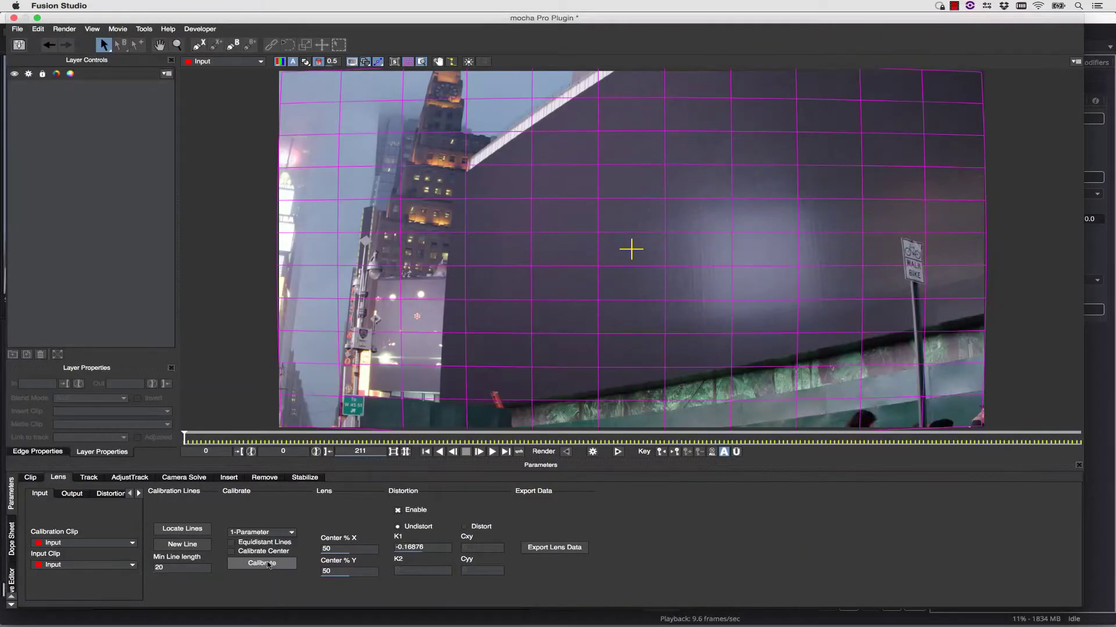
# Close mocha, enable the module render on mochaPro1 with Lens: Undistort, and view the node in the second viewer
pyautogui.click(14, 18)
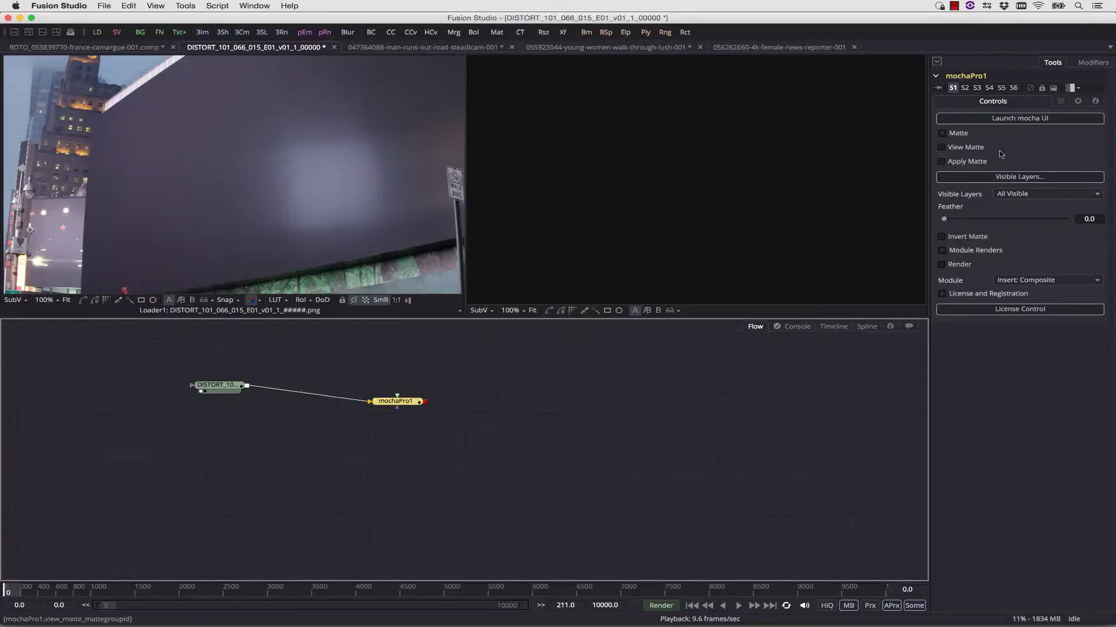
pyautogui.click(941, 264)
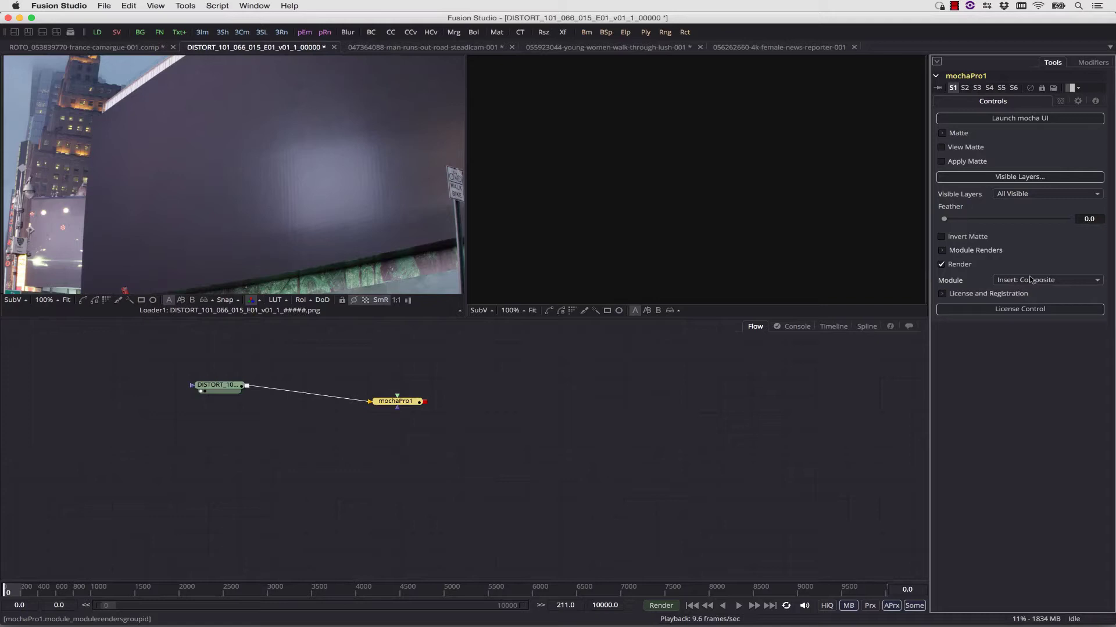
pyautogui.click(1026, 280)
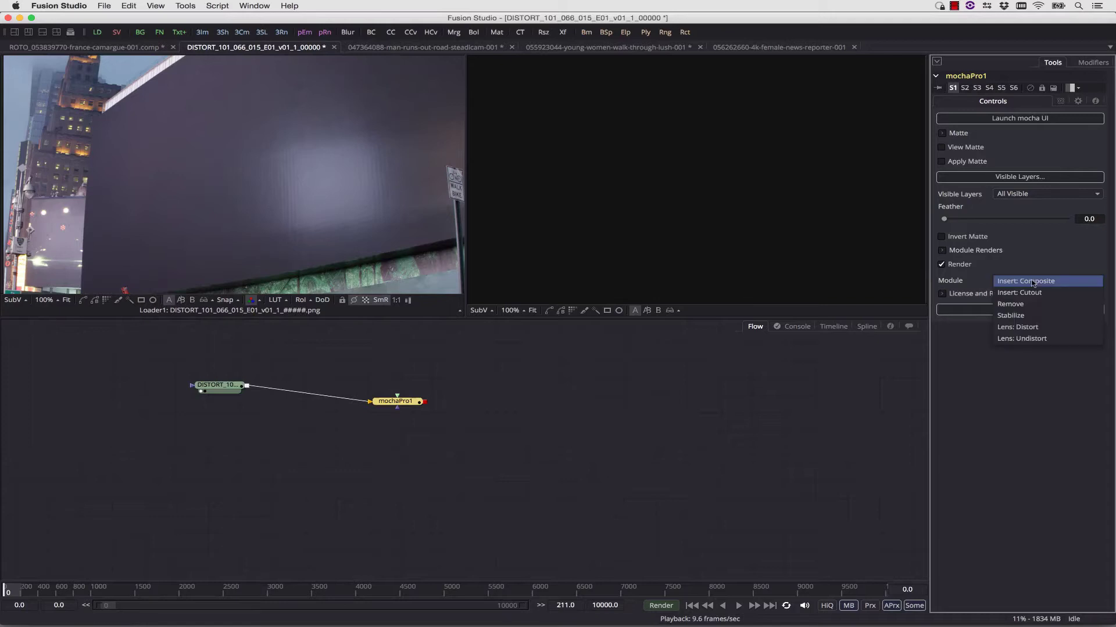
pyautogui.click(1026, 338)
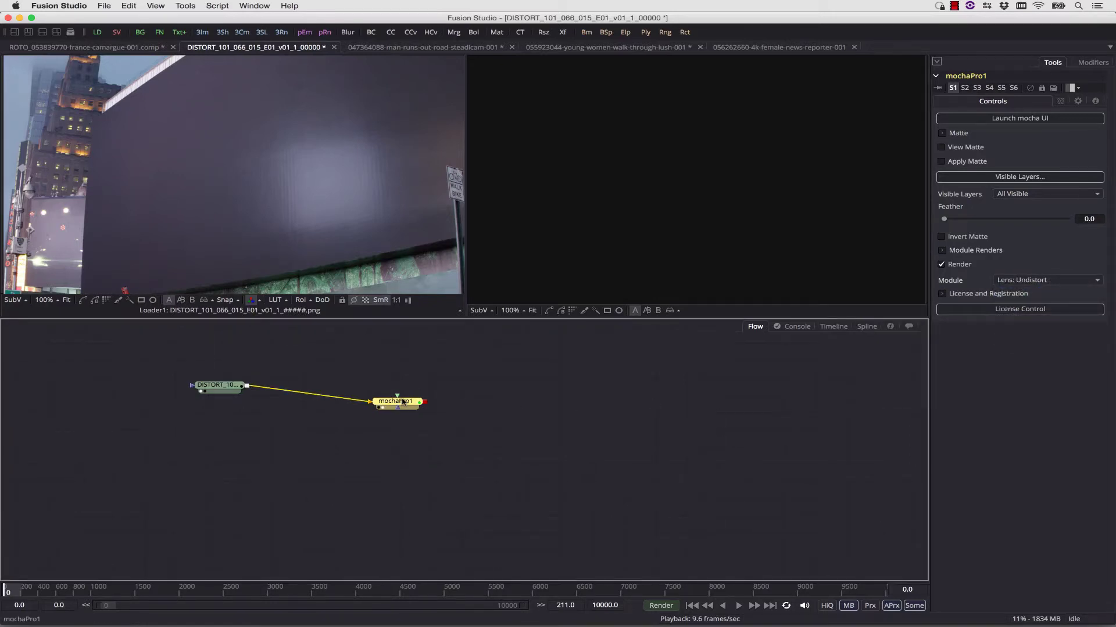
pyautogui.press('2')
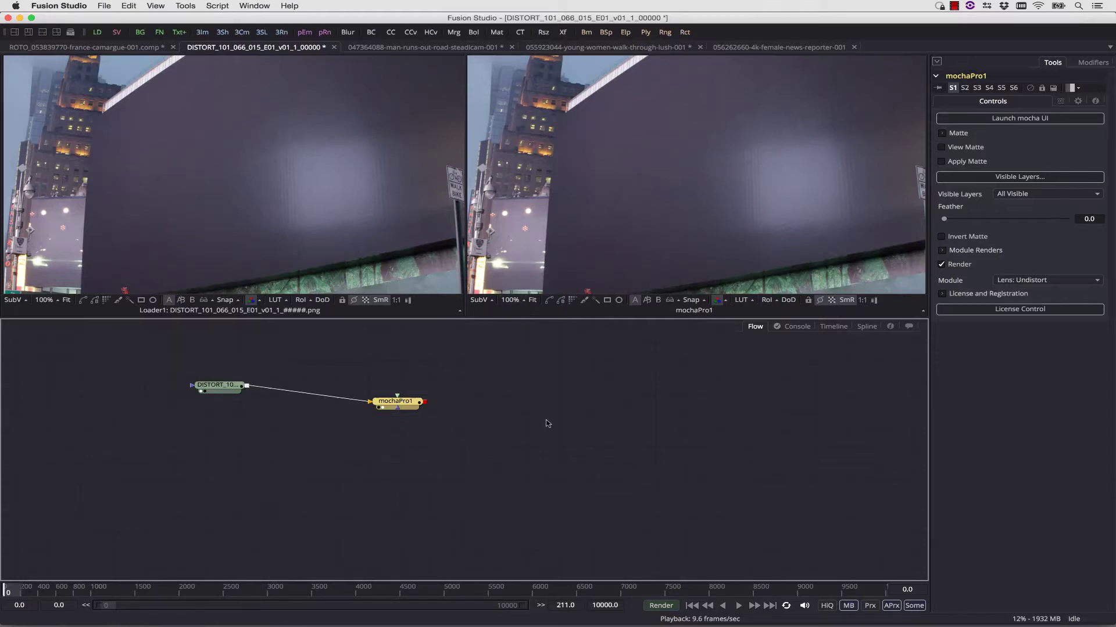
# Turn off the mochaPro1 module render and reopen the mocha interface with the whole shot in view
pyautogui.click(942, 265)
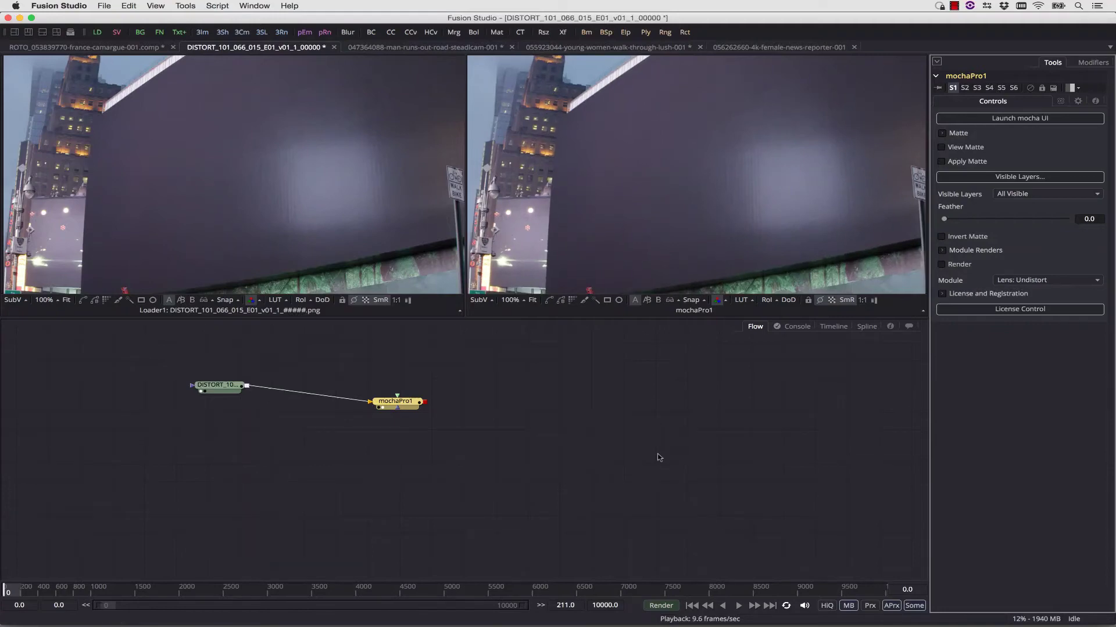
pyautogui.click(1014, 117)
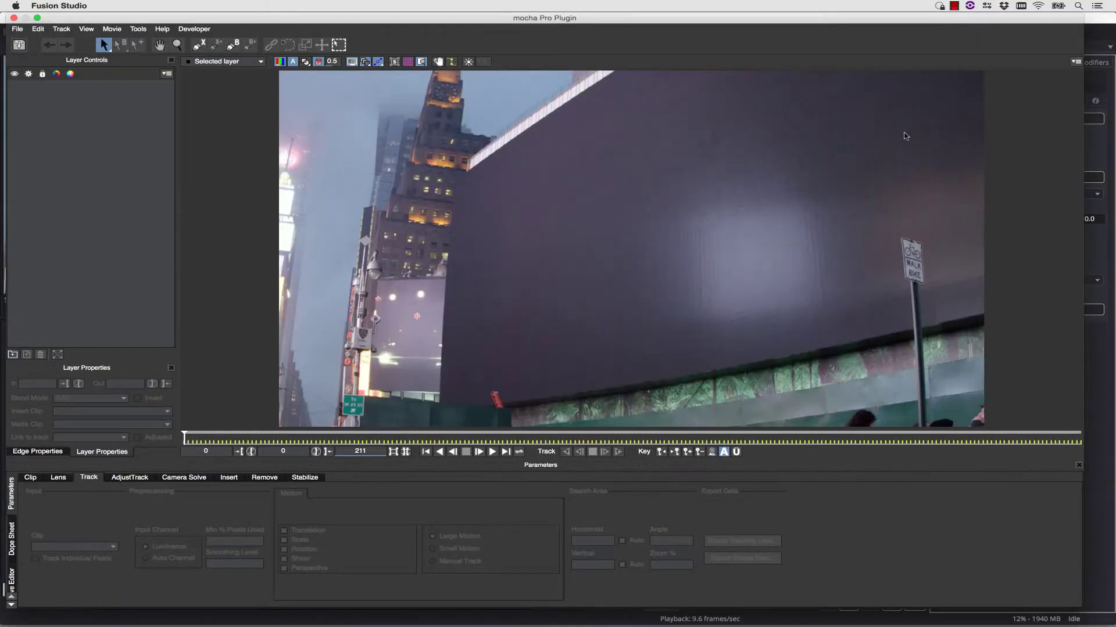
pyautogui.click(199, 45)
pyautogui.press('z')
pyautogui.moveTo(606, 141); pyautogui.dragTo(597, 179)
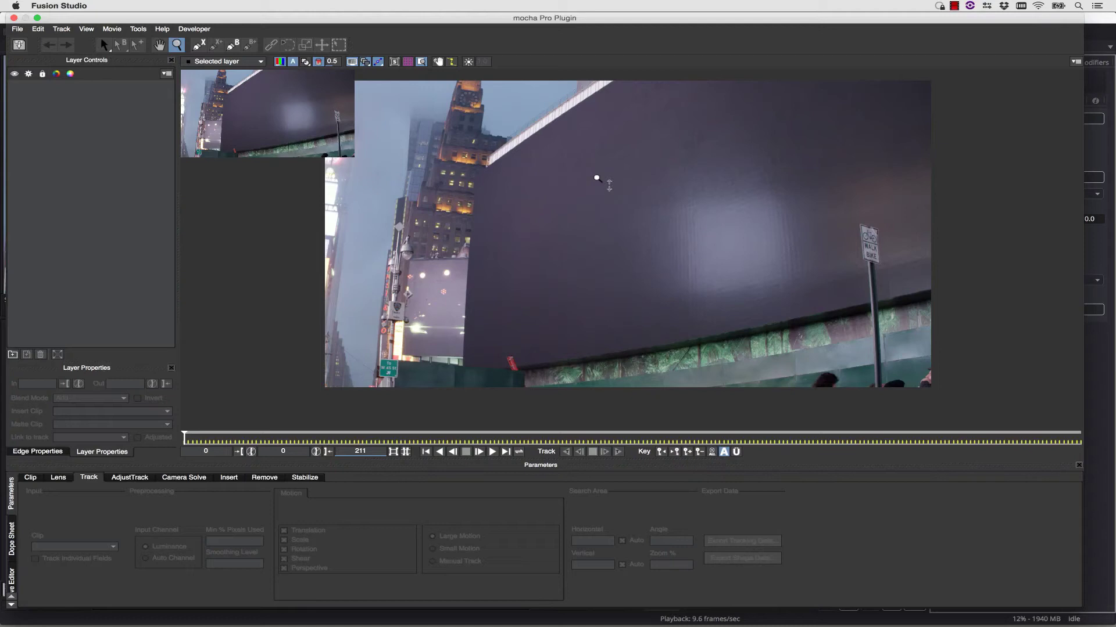
pyautogui.click(420, 61)
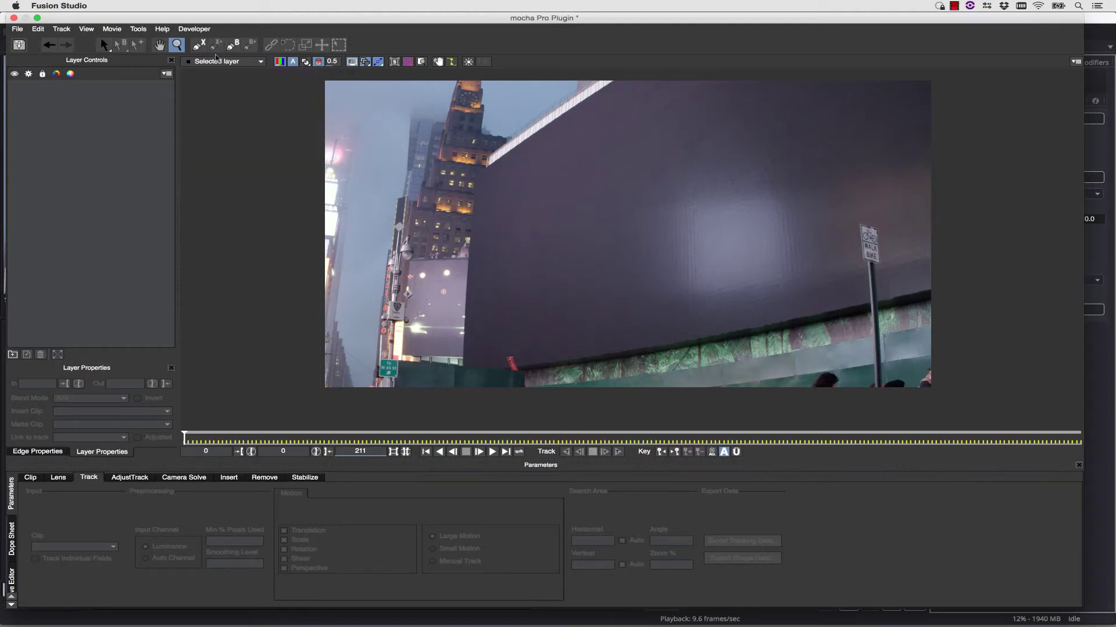
# Draw X-splines around the white trim on the billboard's upper edge and along the upper part of its left edge
pyautogui.click(199, 44)
pyautogui.press('space')
pyautogui.click(483, 153)
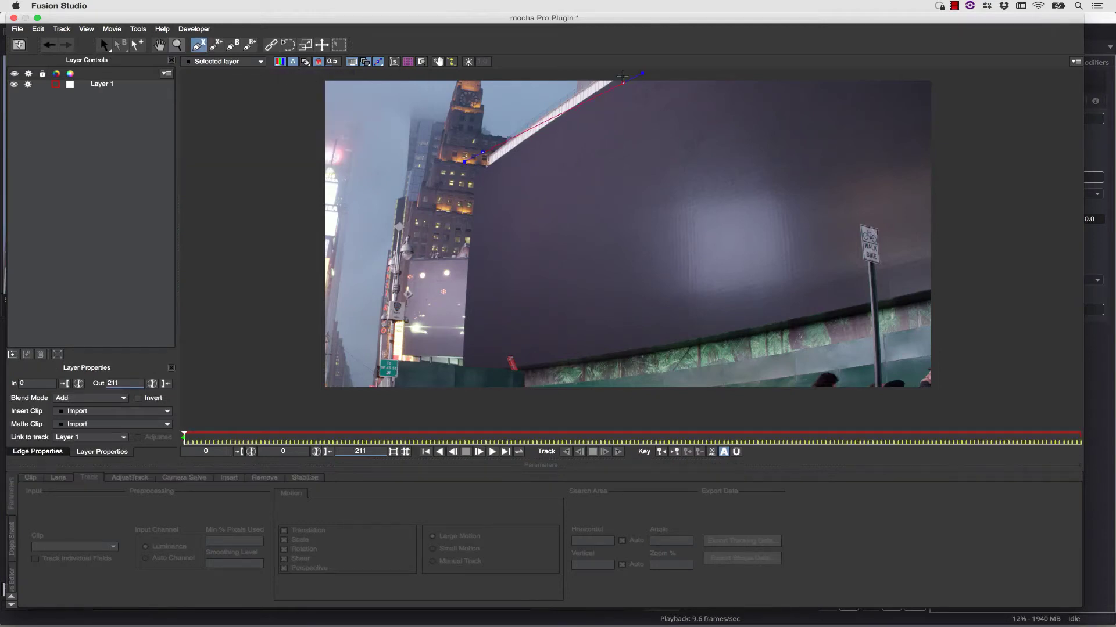
pyautogui.click(602, 74)
pyautogui.click(648, 72)
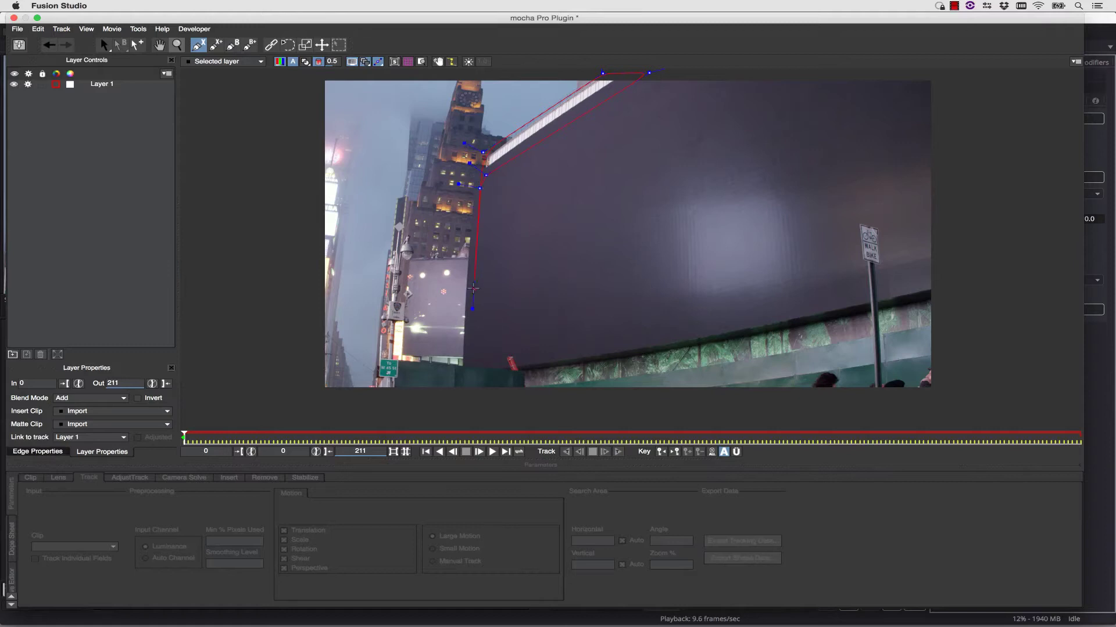
pyautogui.rightClick(463, 232)
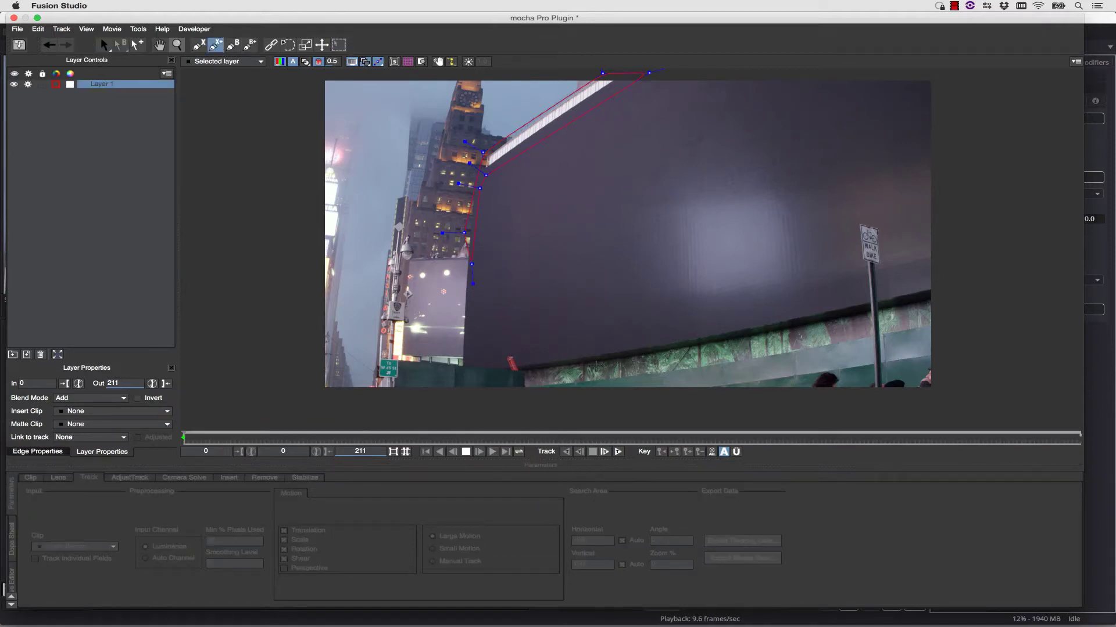
# Add an X-spline around the green strip below the billboard to the same layer
pyautogui.click(596, 366)
pyautogui.click(797, 331)
pyautogui.click(857, 316)
pyautogui.click(857, 364)
pyautogui.rightClick(611, 394)
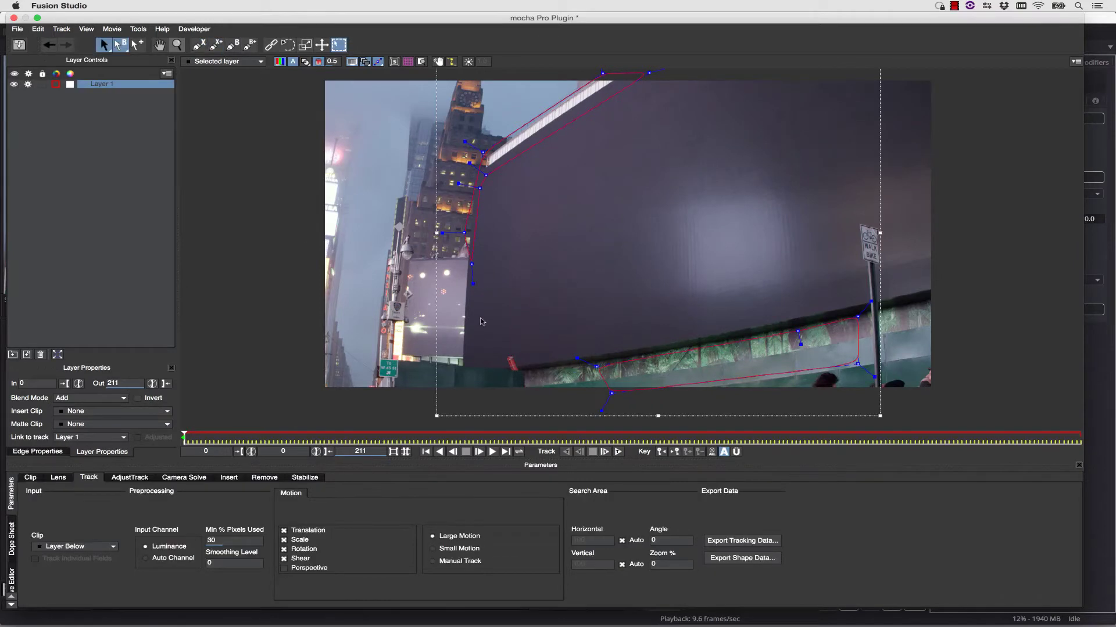
# Show Layer 1's planar surface and align its corners with the billboard, extending it beyond the frame
pyautogui.click(394, 61)
pyautogui.moveTo(487, 97); pyautogui.dragTo(481, 169)
pyautogui.moveTo(487, 239); pyautogui.dragTo(466, 376)
pyautogui.moveTo(627, 241); pyautogui.dragTo(995, 275)
pyautogui.press('x')
pyautogui.moveTo(933, 235); pyautogui.dragTo(874, 315)
pyautogui.moveTo(568, 177); pyautogui.dragTo(829, 2)
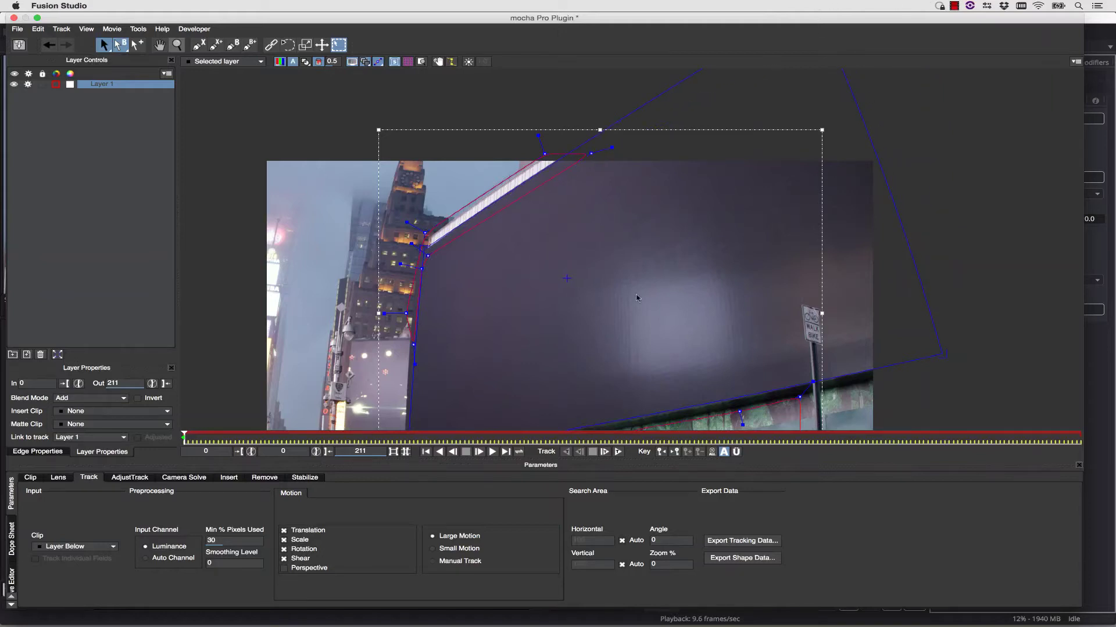
# Track Layer 1 forward through the billboard shot
pyautogui.press('x')
pyautogui.moveTo(595, 355); pyautogui.dragTo(587, 304)
pyautogui.click(618, 452)
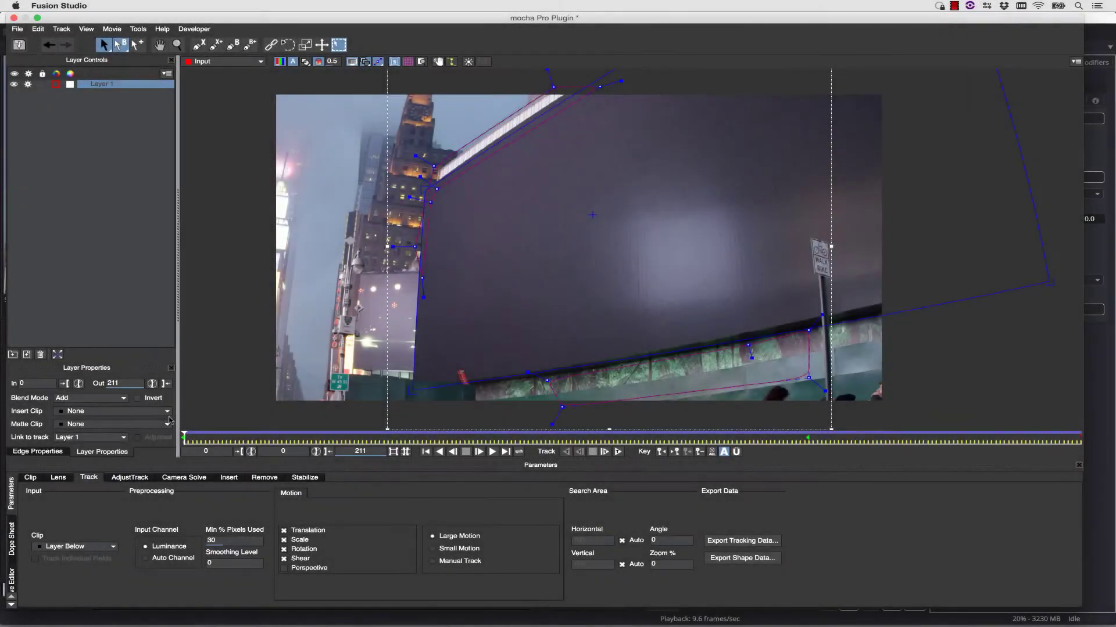
# Set Layer 1's insert clip to Insert Layer, save the mocha project and close the mocha interface
pyautogui.click(118, 412)
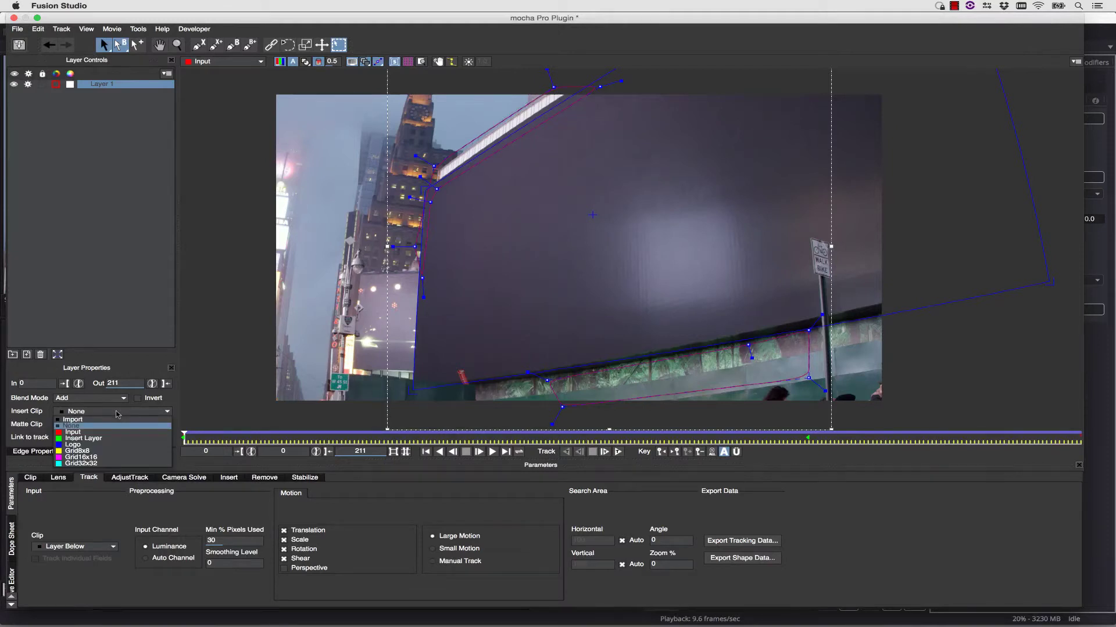
pyautogui.click(98, 439)
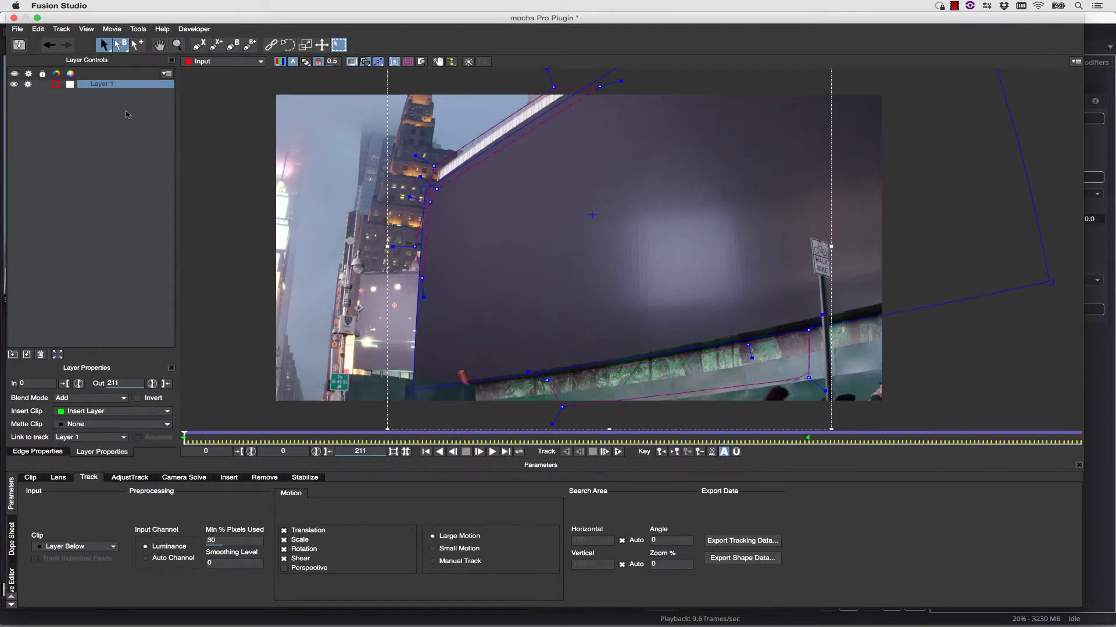
pyautogui.click(18, 44)
pyautogui.click(14, 18)
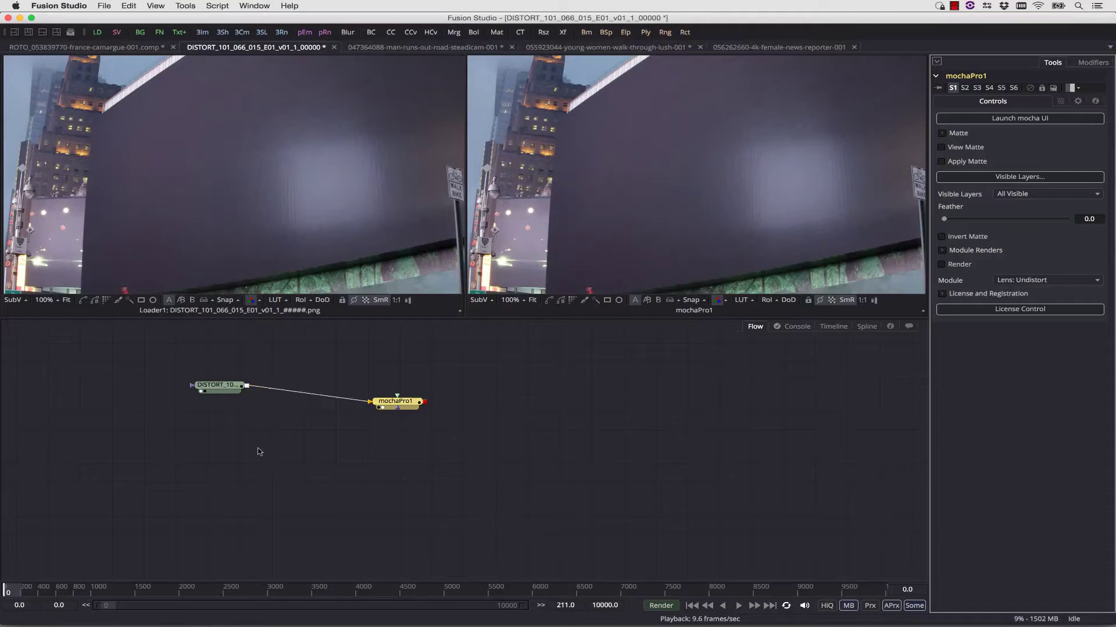
# Import the AAA_Siggraph movie from the Desktop and connect it to mochaPro1's insert input, rendering Insert: Composite with the billboard shot as source
pyautogui.click(35, 615)
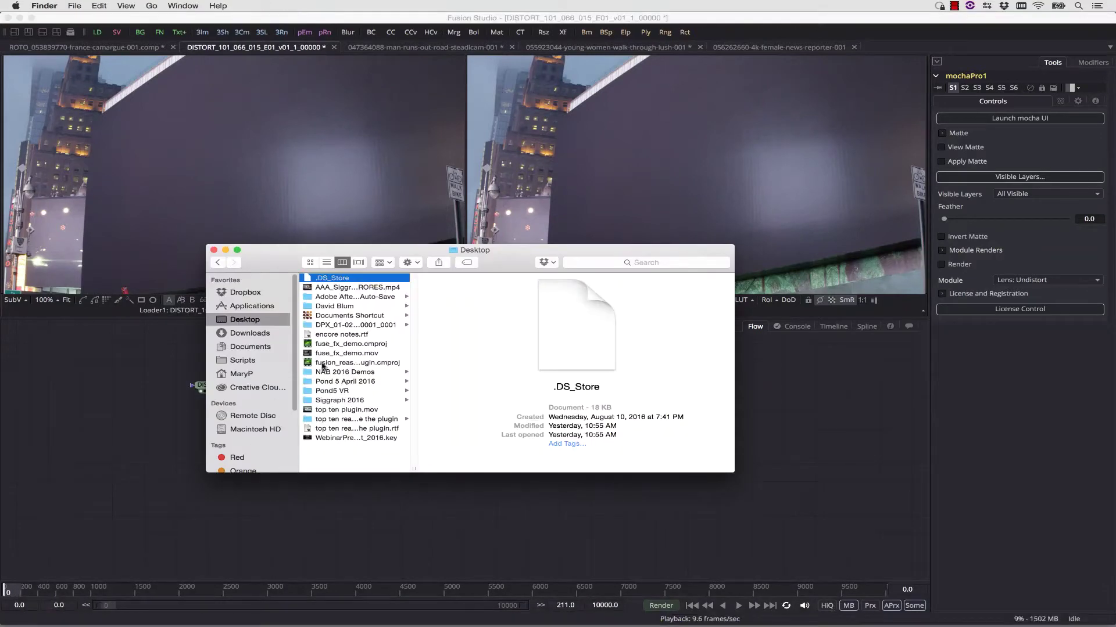
pyautogui.moveTo(354, 288); pyautogui.dragTo(255, 480)
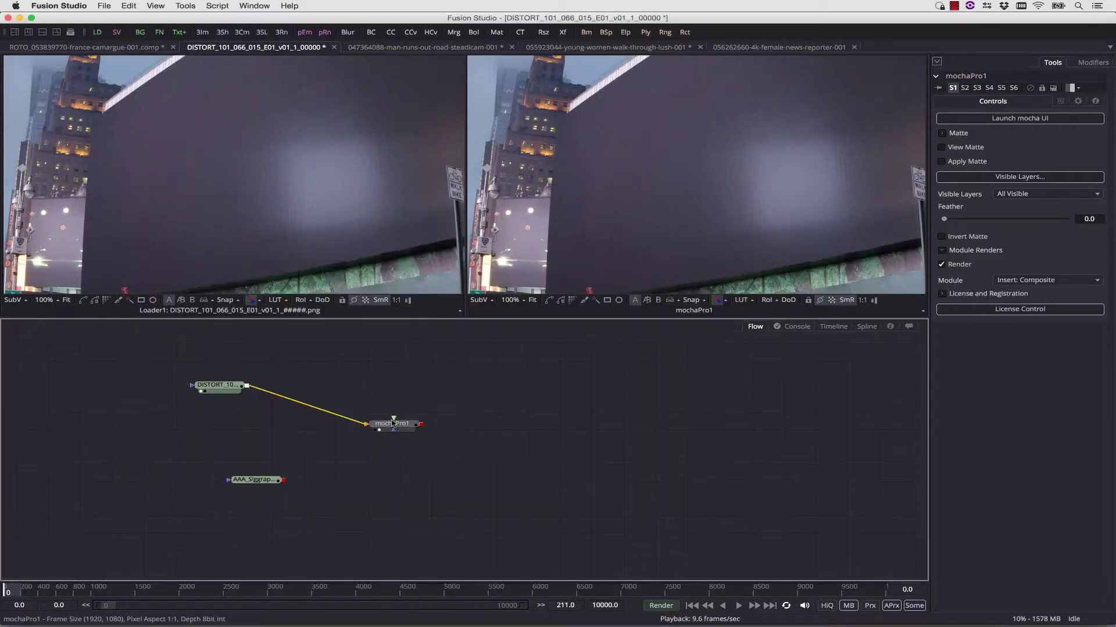
pyautogui.click(392, 422)
pyautogui.moveTo(393, 419); pyautogui.dragTo(283, 480)
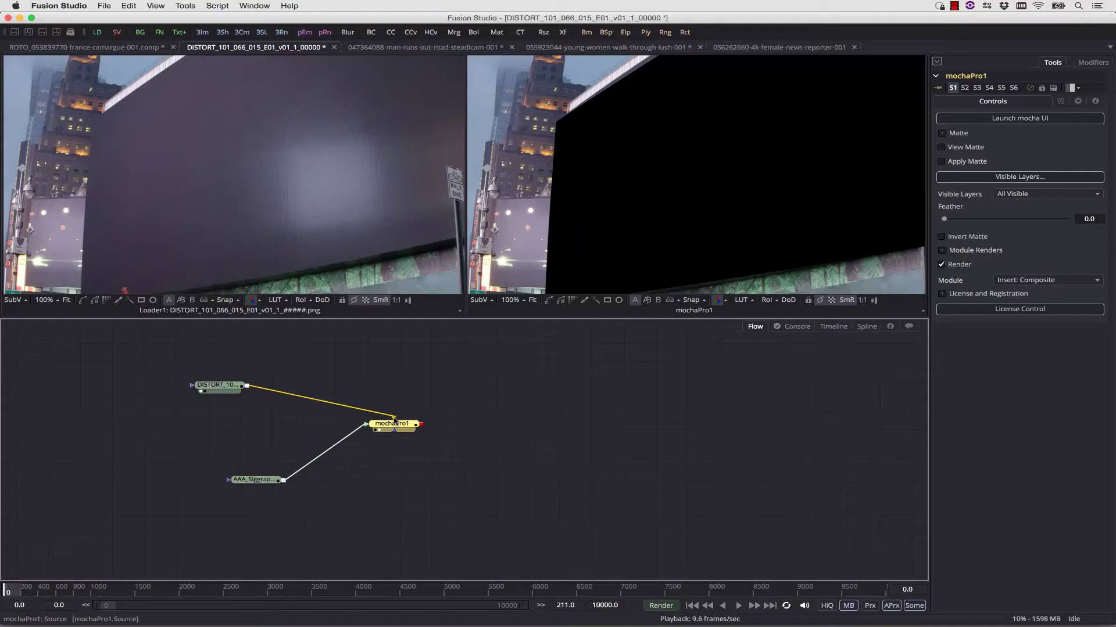
# Scrub to frame 85 to check the billboard insert and move the AAA_Siggraph loader slightly up in the flow
pyautogui.click(532, 356)
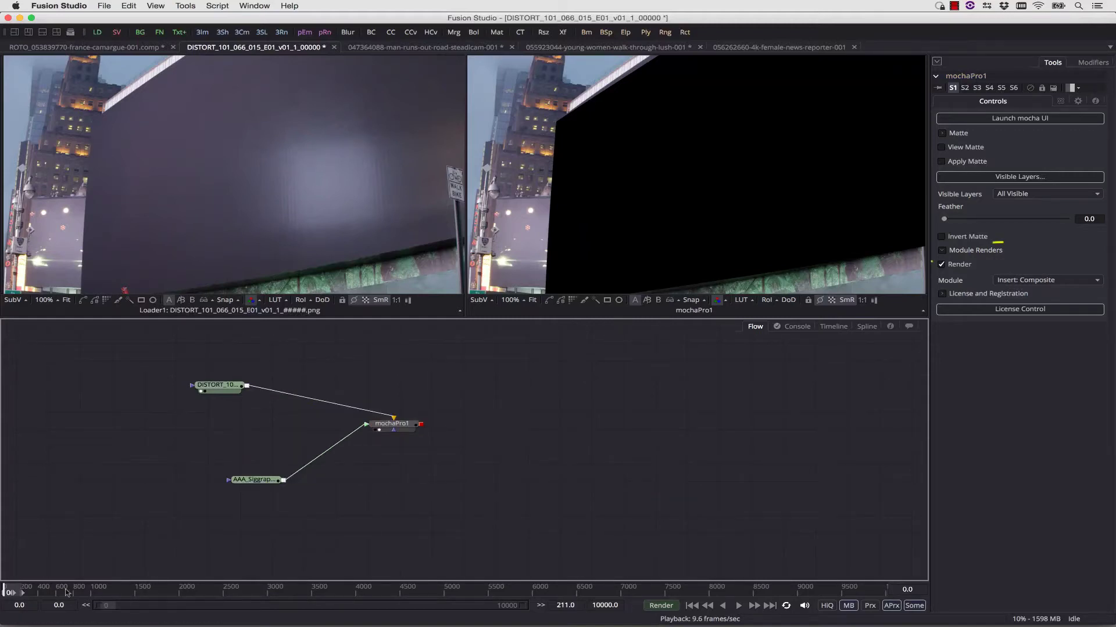
pyautogui.moveTo(19, 590); pyautogui.dragTo(12, 591)
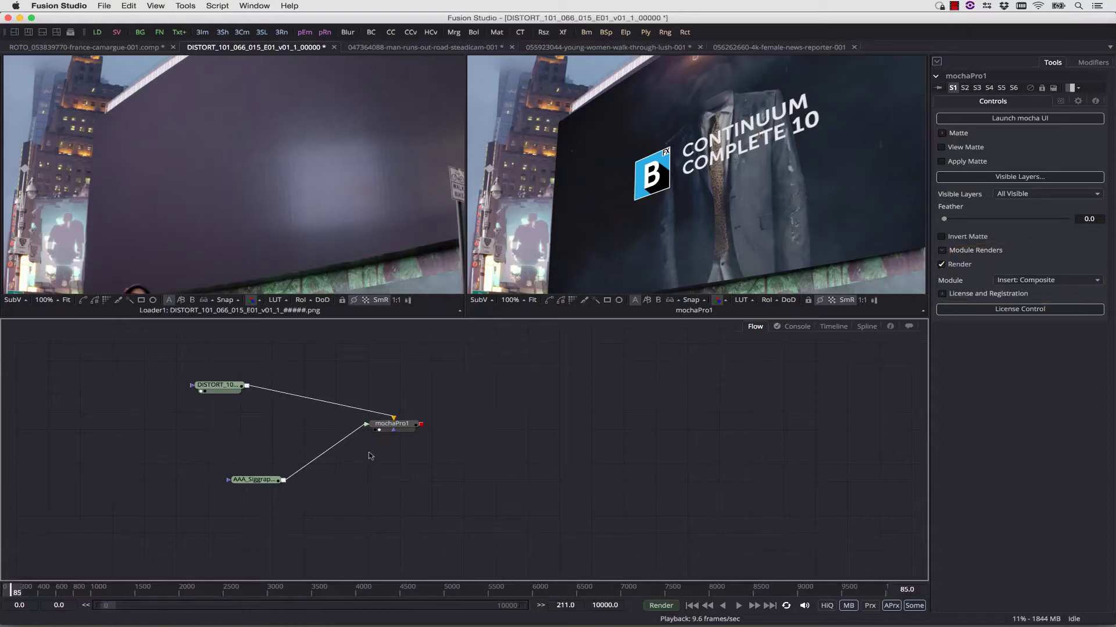
pyautogui.moveTo(239, 476); pyautogui.dragTo(240, 462)
# Switch the mochaPro1 render module to Insert: Cutout
pyautogui.click(391, 424)
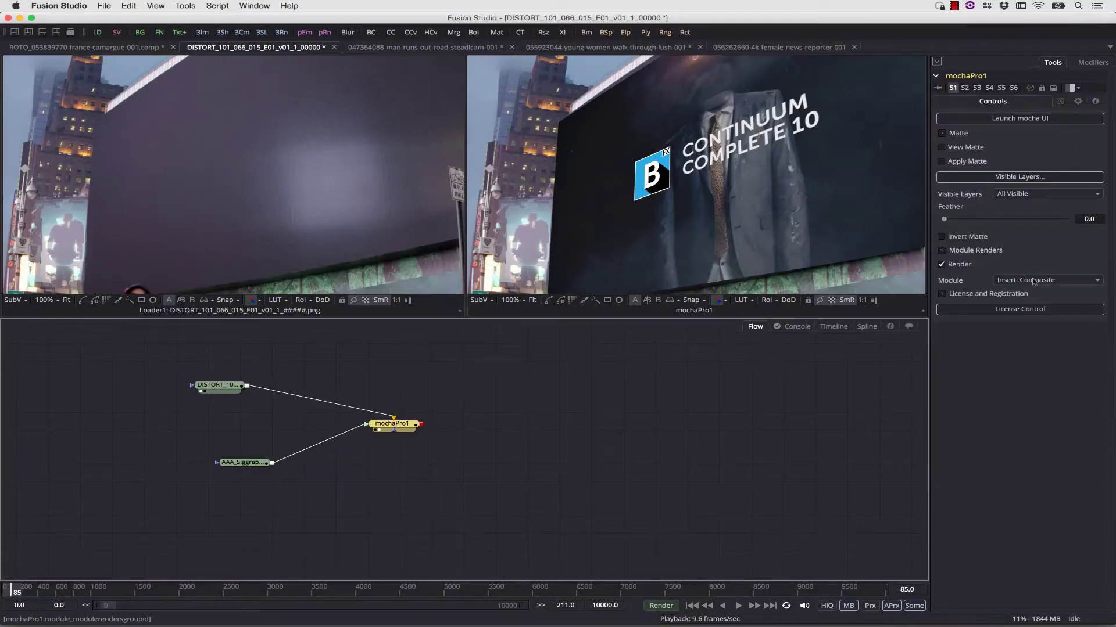
pyautogui.click(1033, 280)
pyautogui.click(1026, 294)
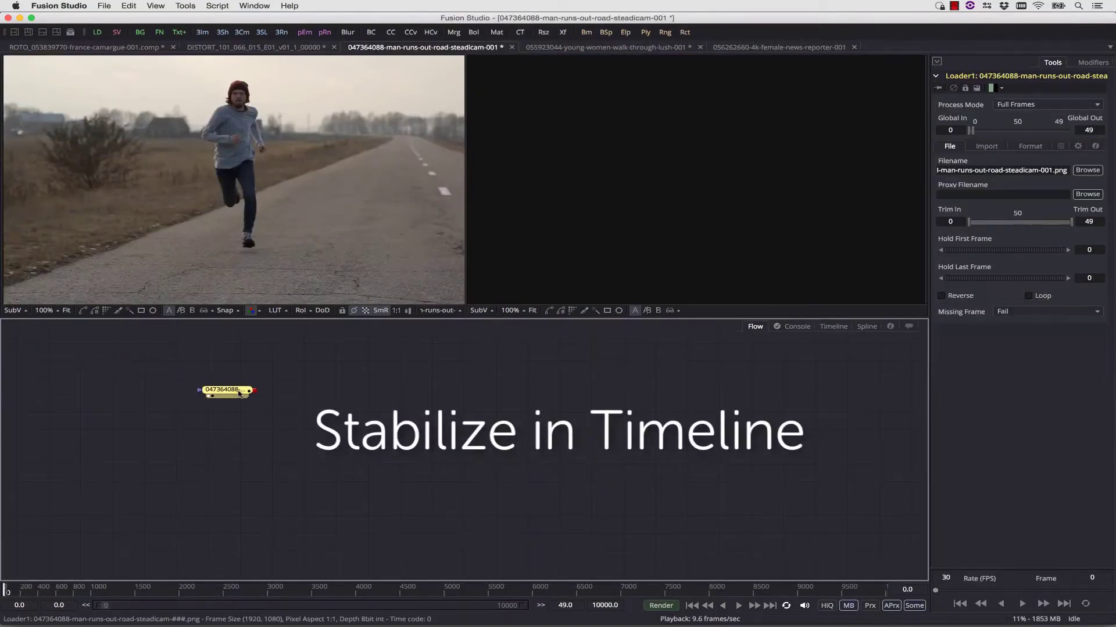
# Insert a mocha Pro tool after the running-man loader and launch the mocha interface
pyautogui.rightClick(240, 393)
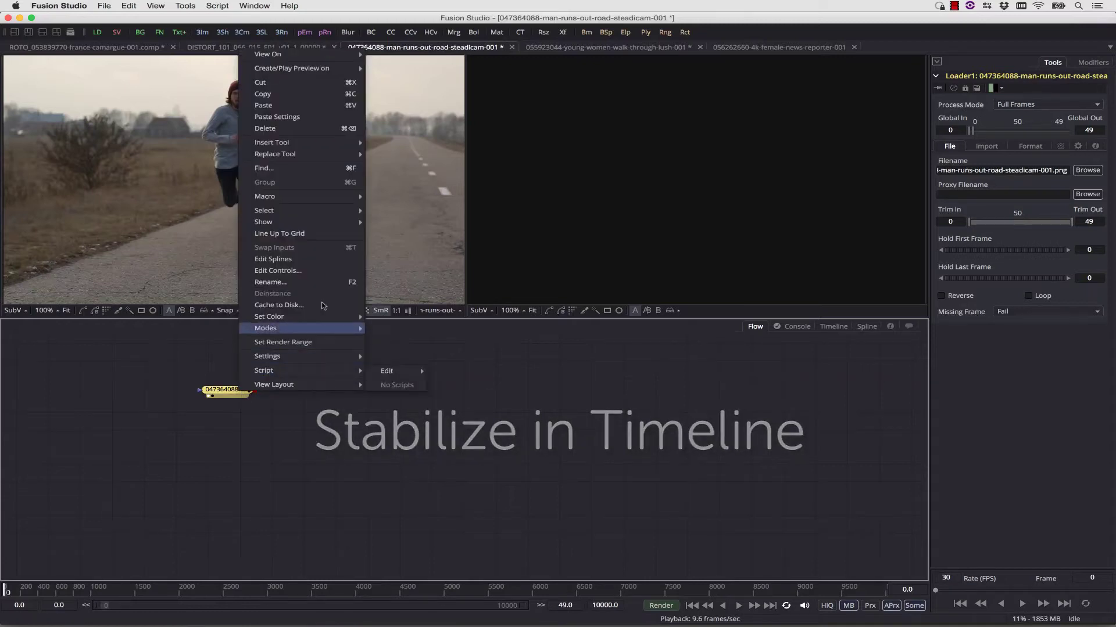
pyautogui.moveTo(329, 147)
pyautogui.moveTo(440, 365)
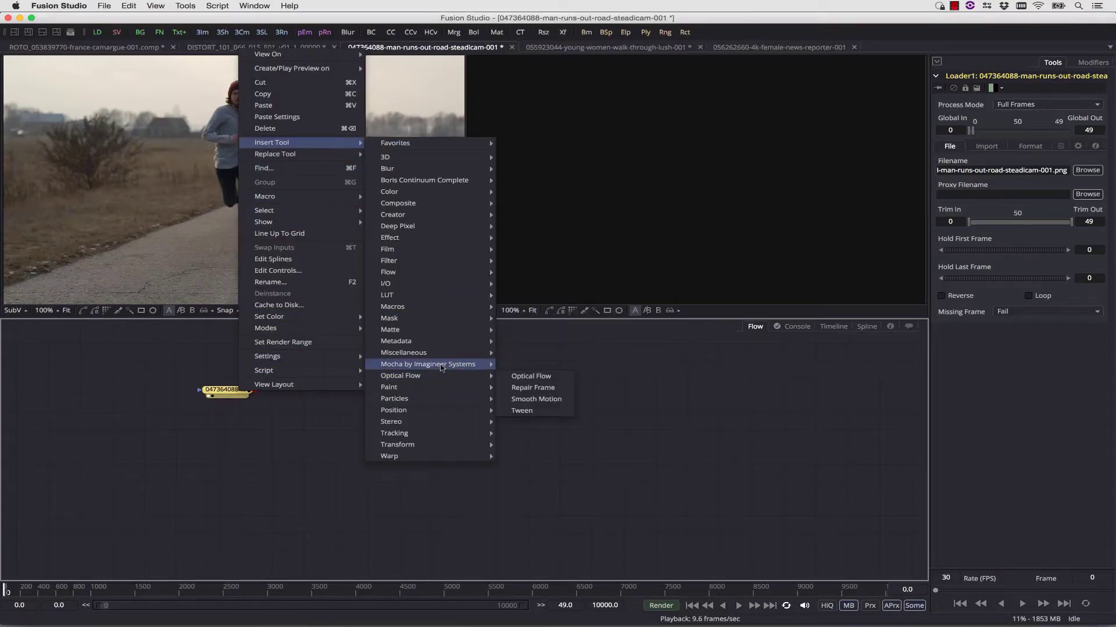
pyautogui.click(514, 365)
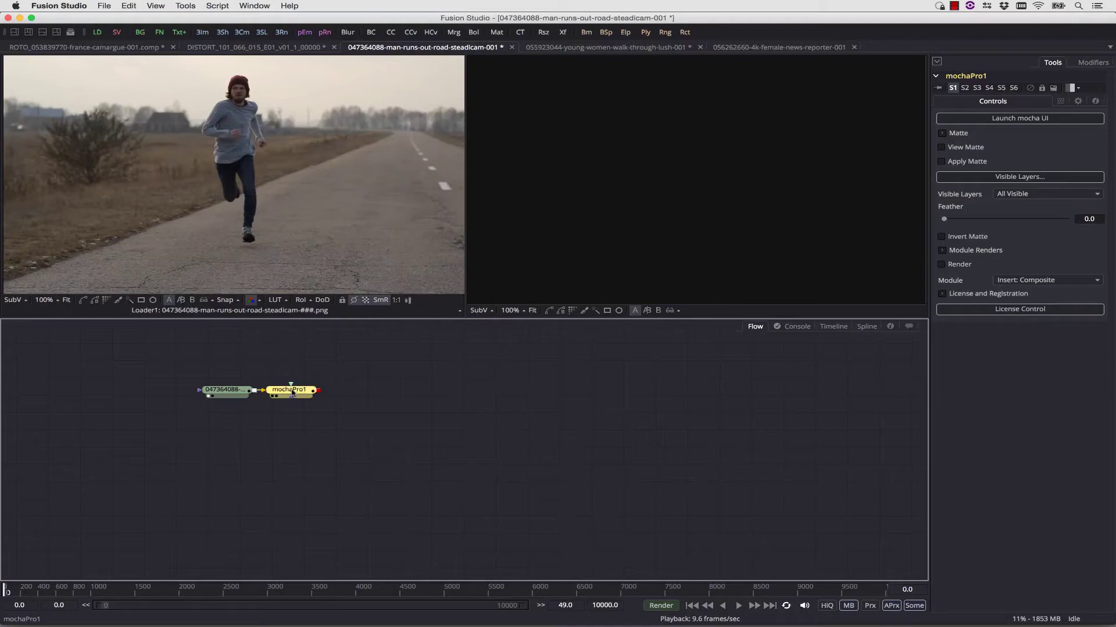
pyautogui.click(1023, 120)
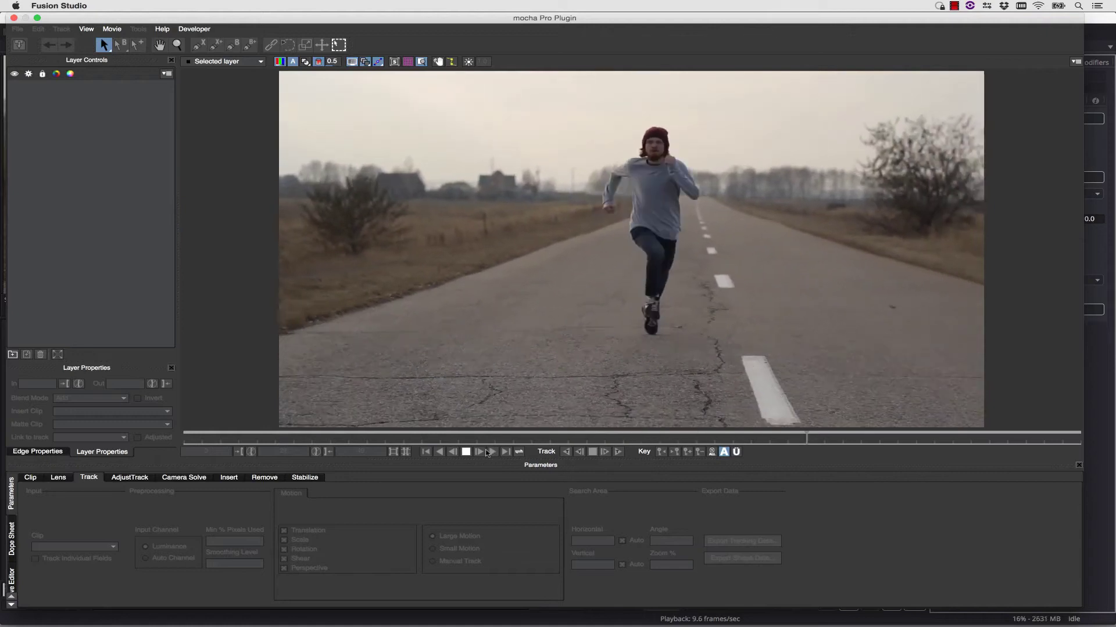
# At frame 49, draw one X-spline around the road on each side of the runner, both in the same layer
pyautogui.moveTo(1069, 443); pyautogui.dragTo(1081, 443)
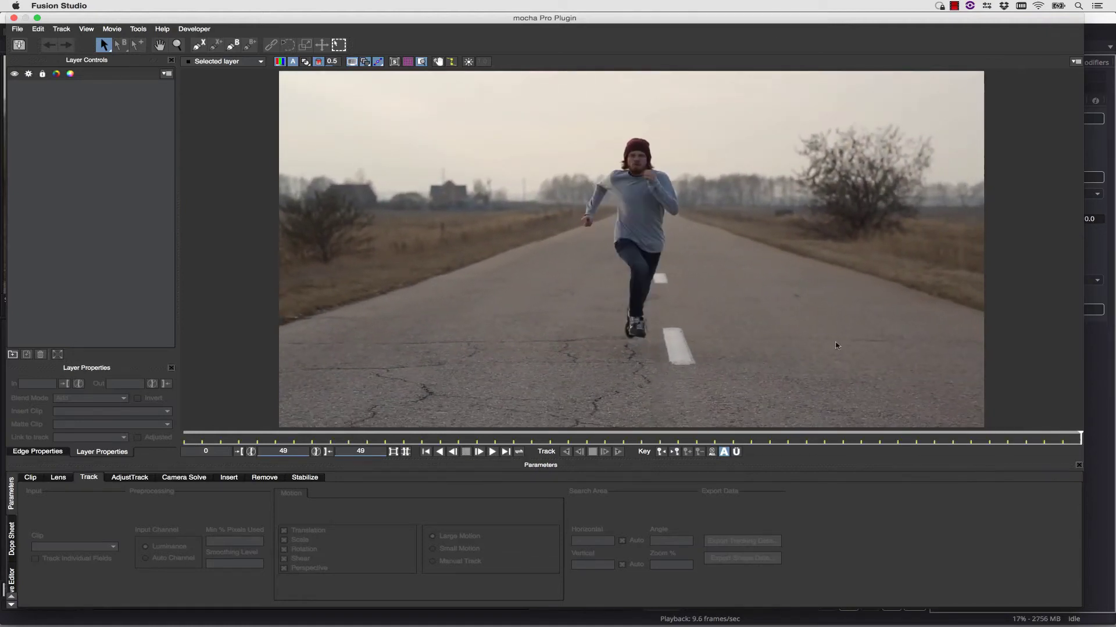
pyautogui.click(198, 45)
pyautogui.click(307, 287)
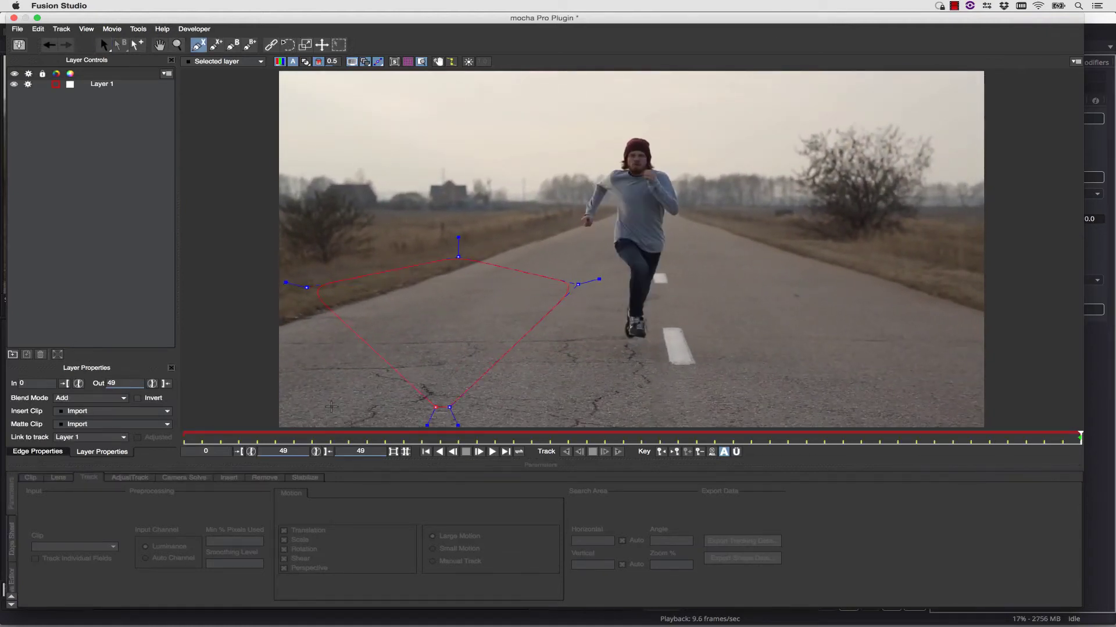
pyautogui.click(256, 401)
pyautogui.rightClick(256, 401)
pyautogui.click(216, 45)
pyautogui.click(739, 283)
pyautogui.click(904, 269)
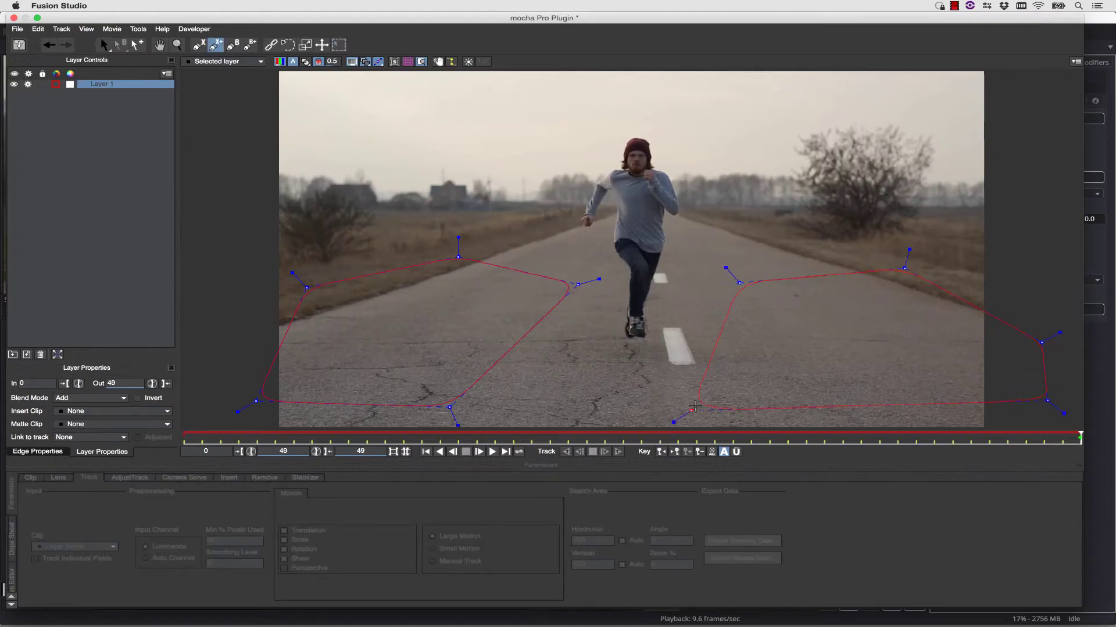
pyautogui.rightClick(737, 406)
# Fit the planar surface's corners to the road in perspective and track Layer 1 backward to frame 0 with Perspective motion enabled
pyautogui.moveTo(537, 308); pyautogui.dragTo(874, 311)
pyautogui.moveTo(874, 275); pyautogui.dragTo(762, 270)
pyautogui.moveTo(296, 275); pyautogui.dragTo(506, 267)
pyautogui.moveTo(296, 388); pyautogui.dragTo(265, 381)
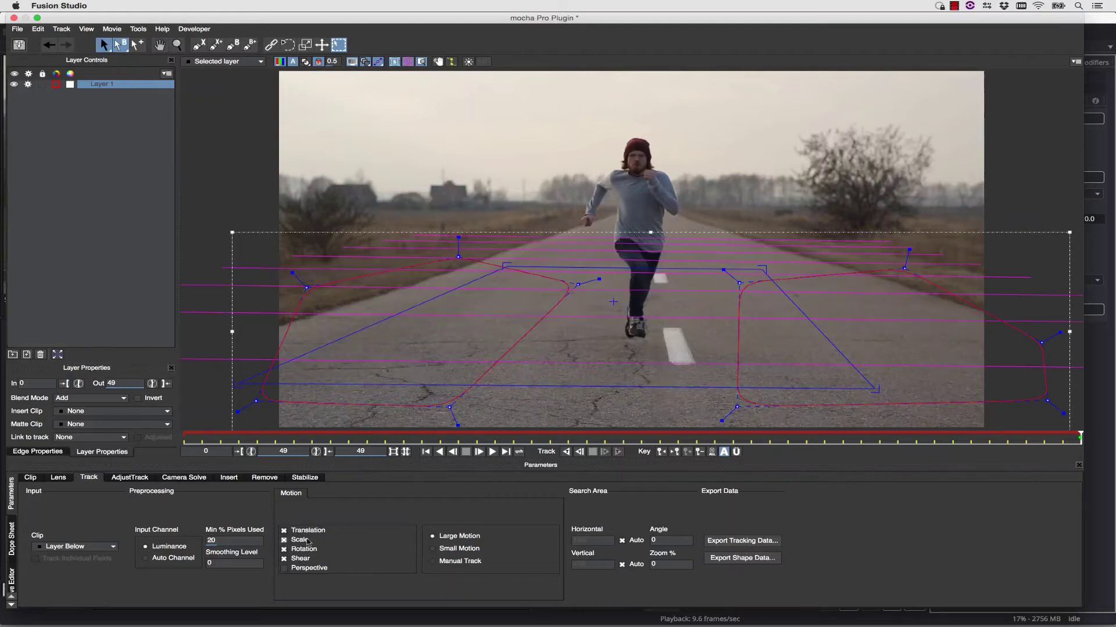
pyautogui.click(567, 452)
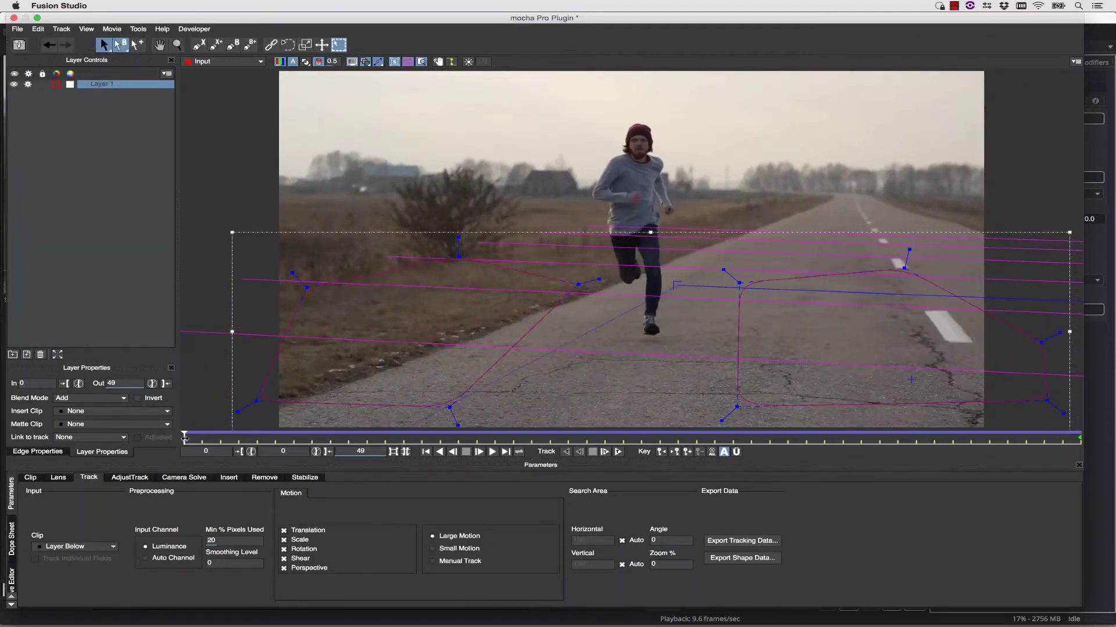
# Flatten the surface further onto the road at frame 49 and scrub back to frame 0 to check the track
pyautogui.moveTo(185, 439); pyautogui.dragTo(1081, 440)
pyautogui.moveTo(674, 388); pyautogui.dragTo(676, 299)
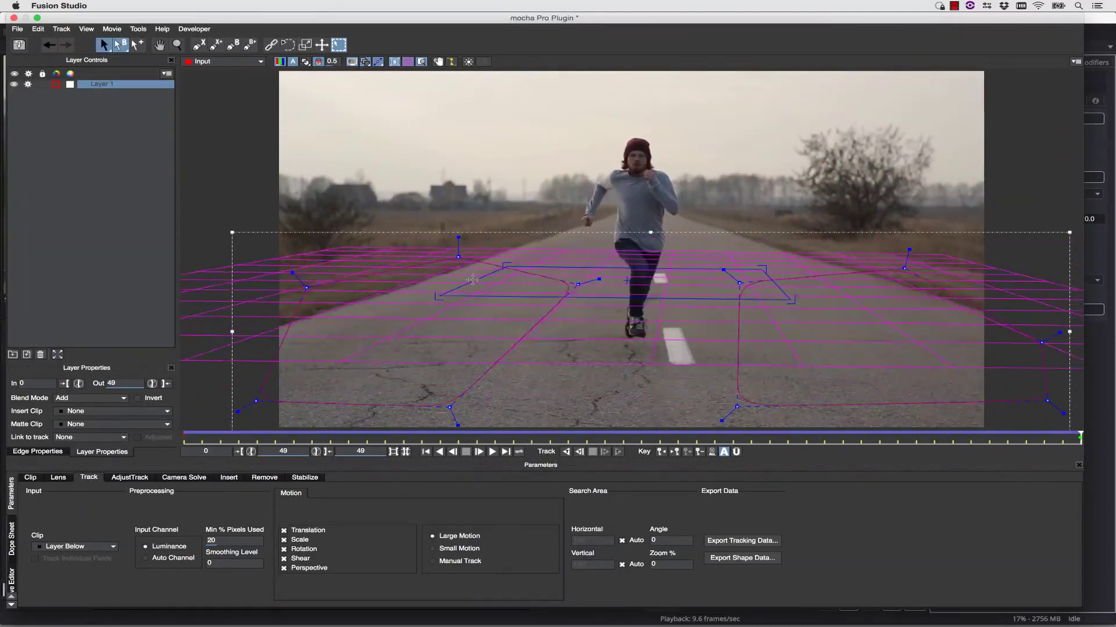
pyautogui.moveTo(450, 284); pyautogui.dragTo(580, 283)
pyautogui.moveTo(1077, 439); pyautogui.dragTo(102, 410)
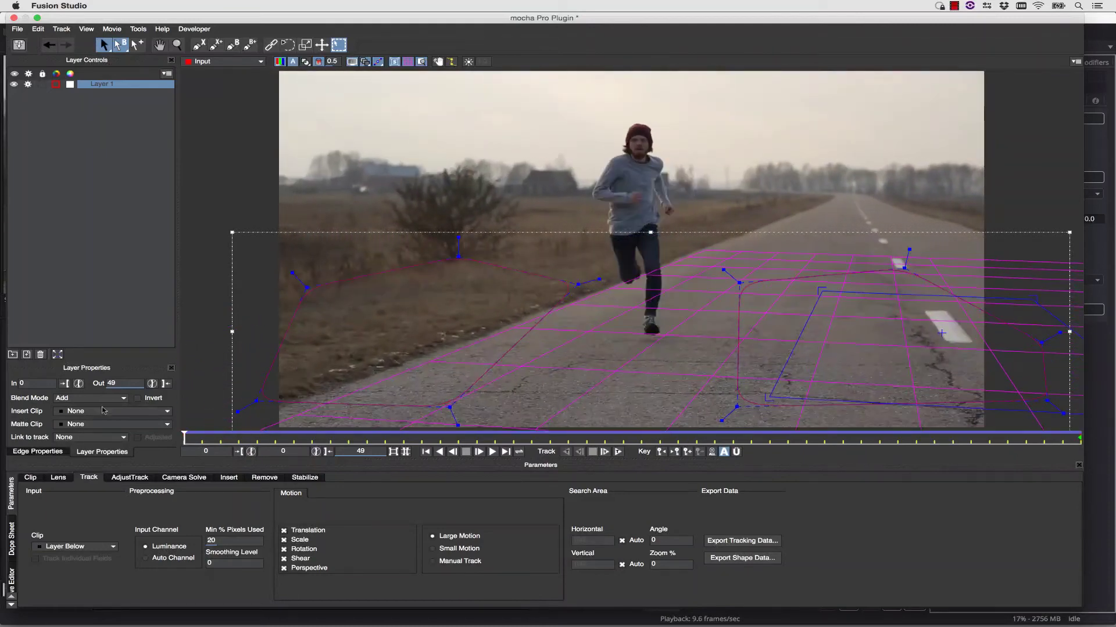
# Stabilize X Translation, Y Translation and Rotation with Maximum smoothing and play back the stabilized shot
pyautogui.click(304, 478)
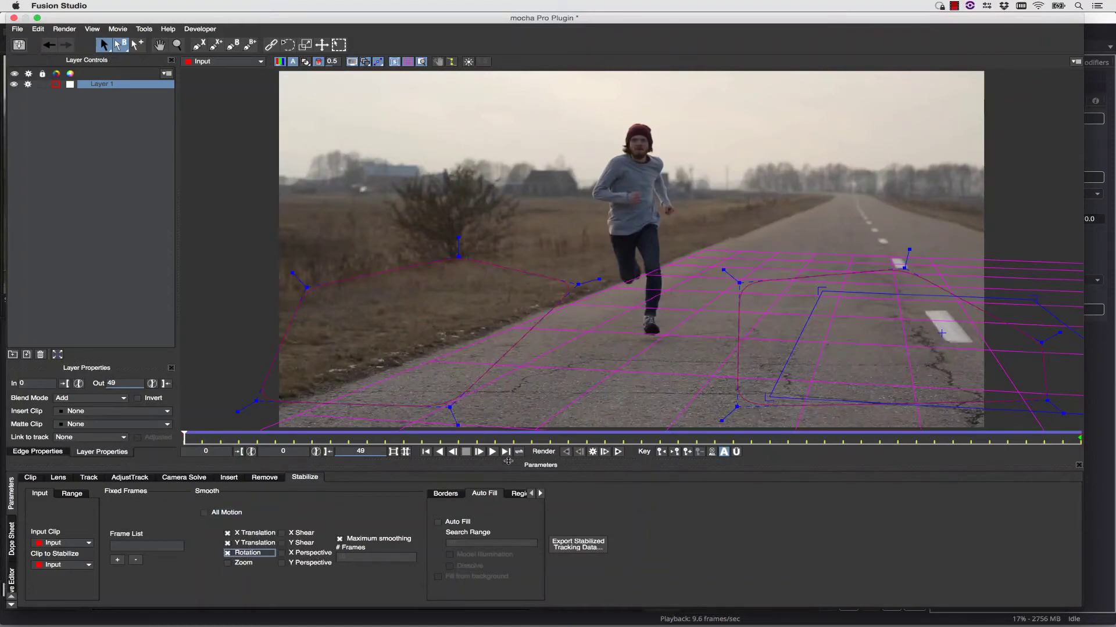
pyautogui.click(492, 451)
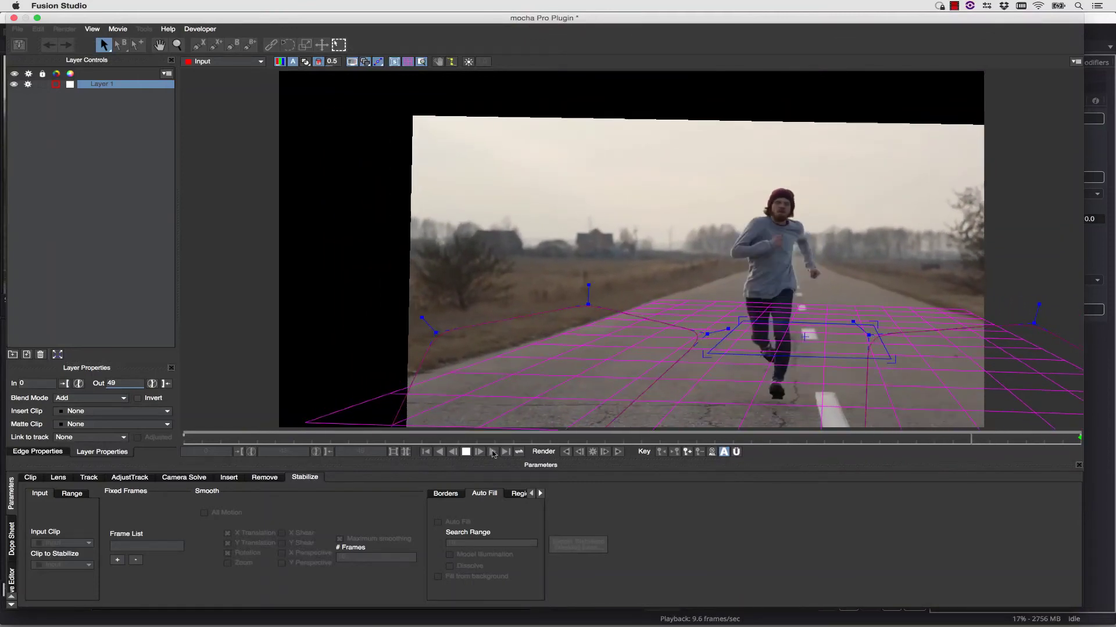
pyautogui.click(492, 452)
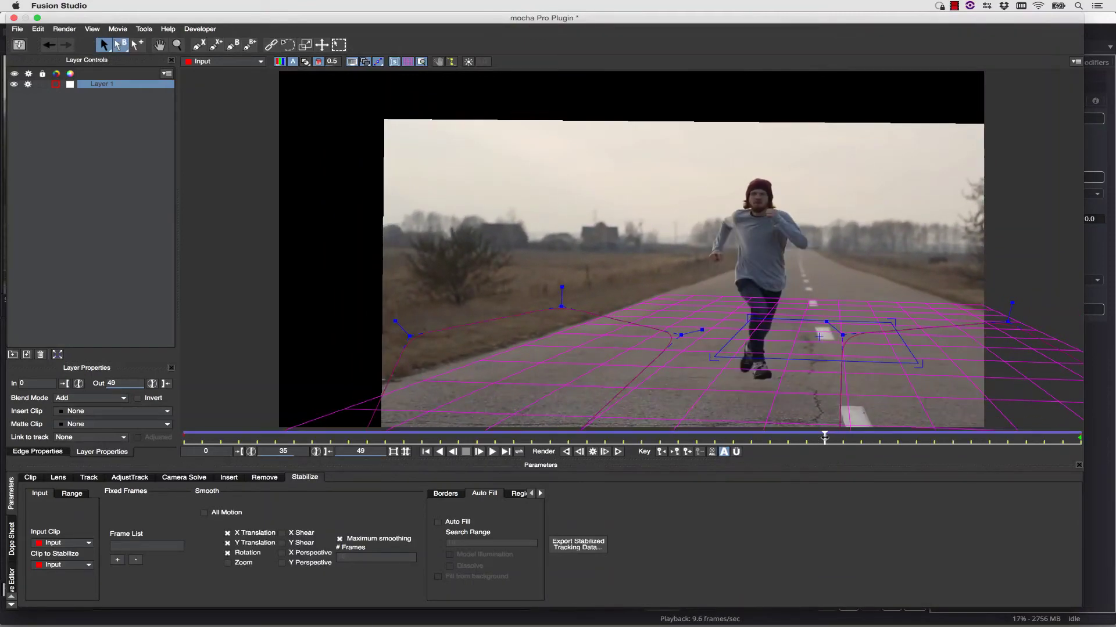
# Set the stabilized borders to Centre, Zoom and Apply crop, and hide the viewer overlays
pyautogui.moveTo(824, 436); pyautogui.dragTo(162, 455)
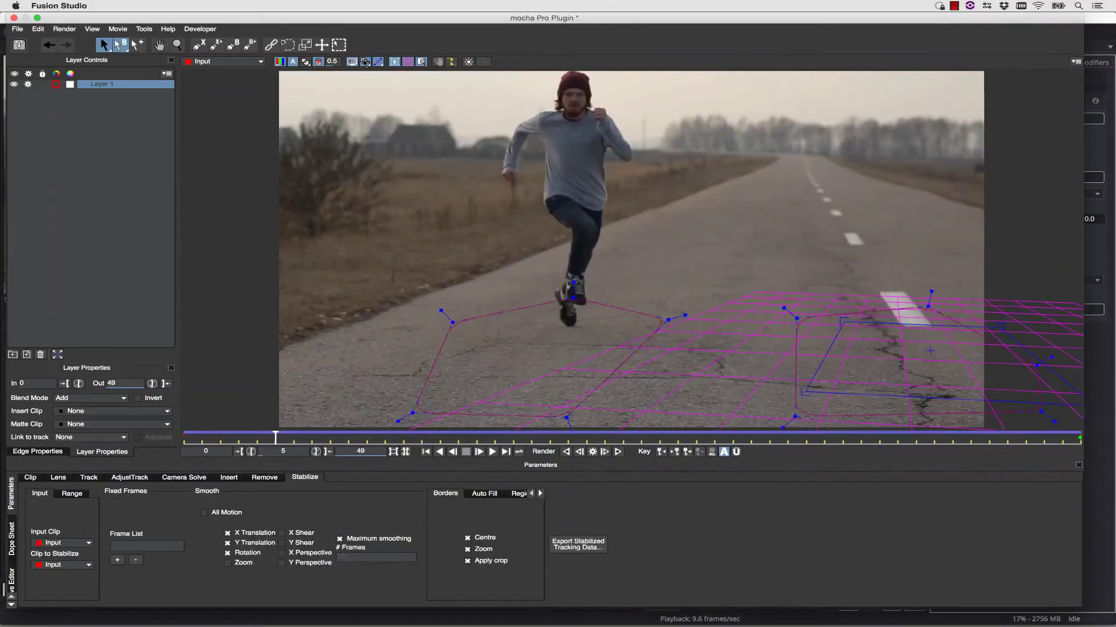
pyautogui.click(352, 62)
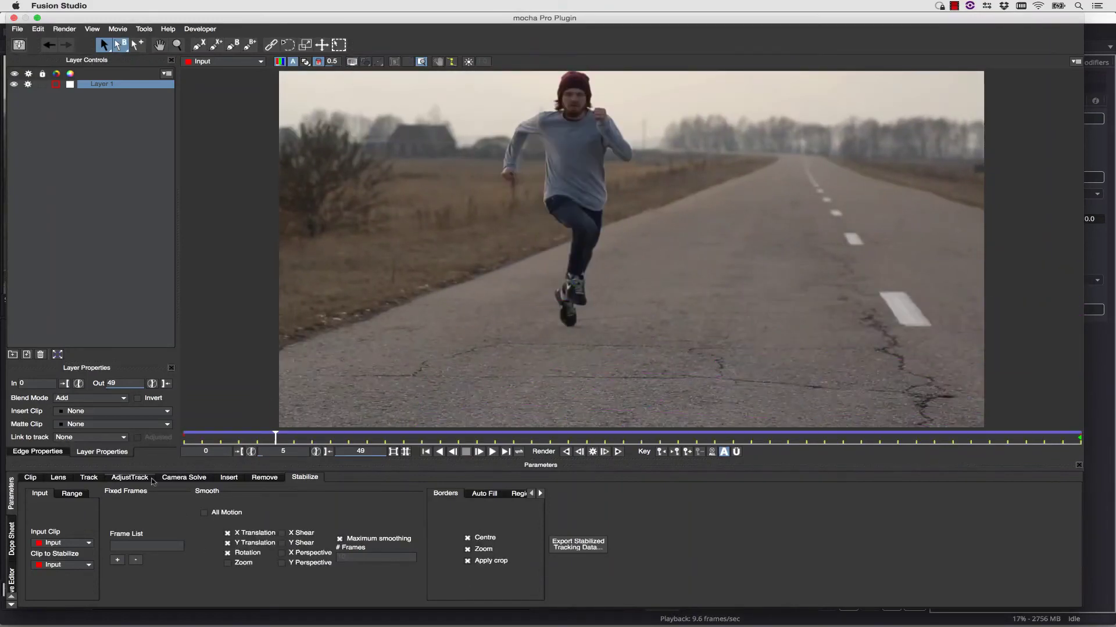
# Add the first frame, 0, and the last frame, 49, to the stabilizer's fixed frame list
pyautogui.press('Home')
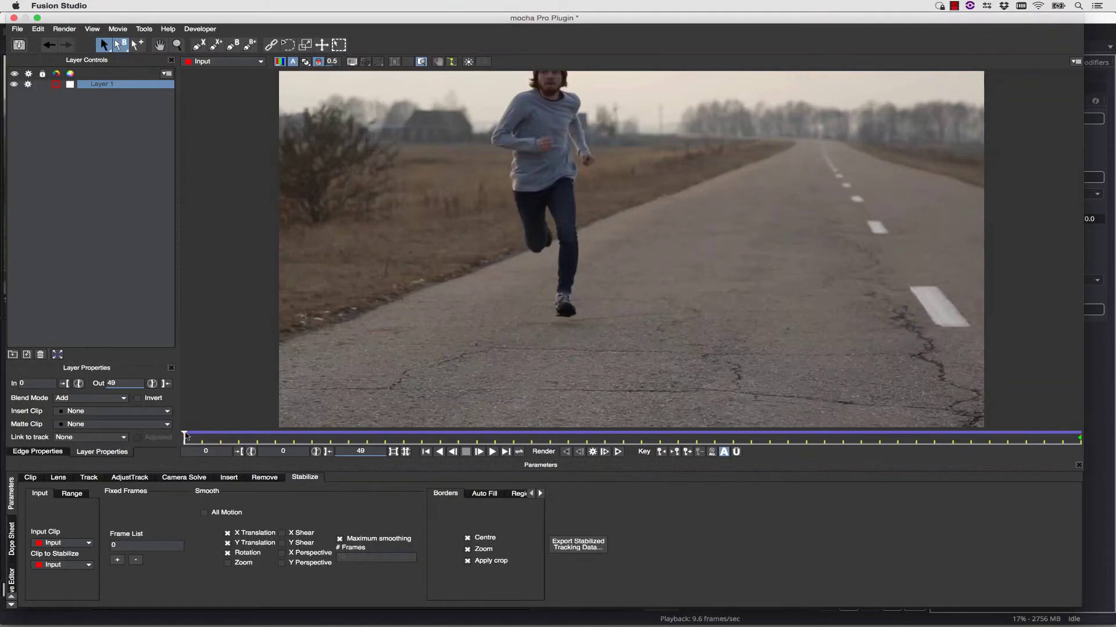
pyautogui.click(1054, 440)
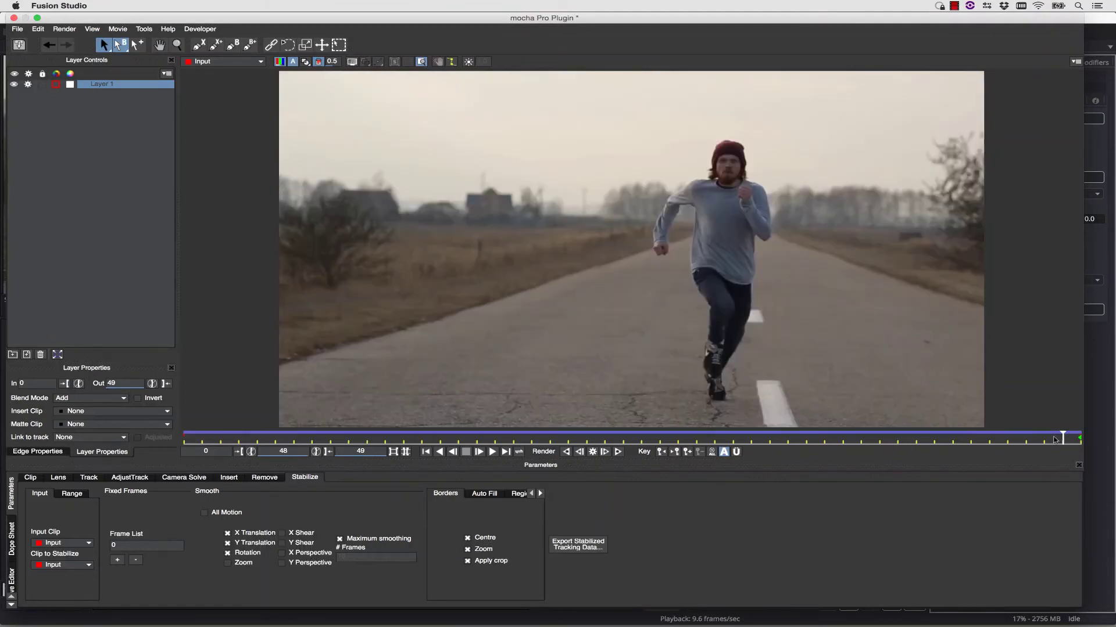
pyautogui.moveTo(1061, 437); pyautogui.dragTo(1080, 438)
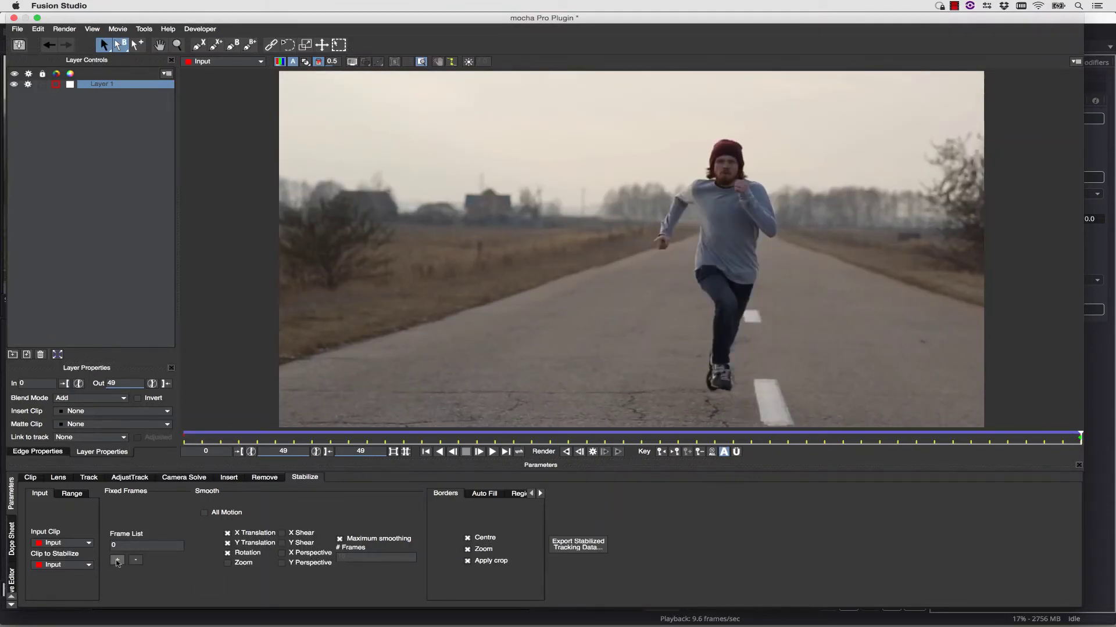
pyautogui.click(117, 561)
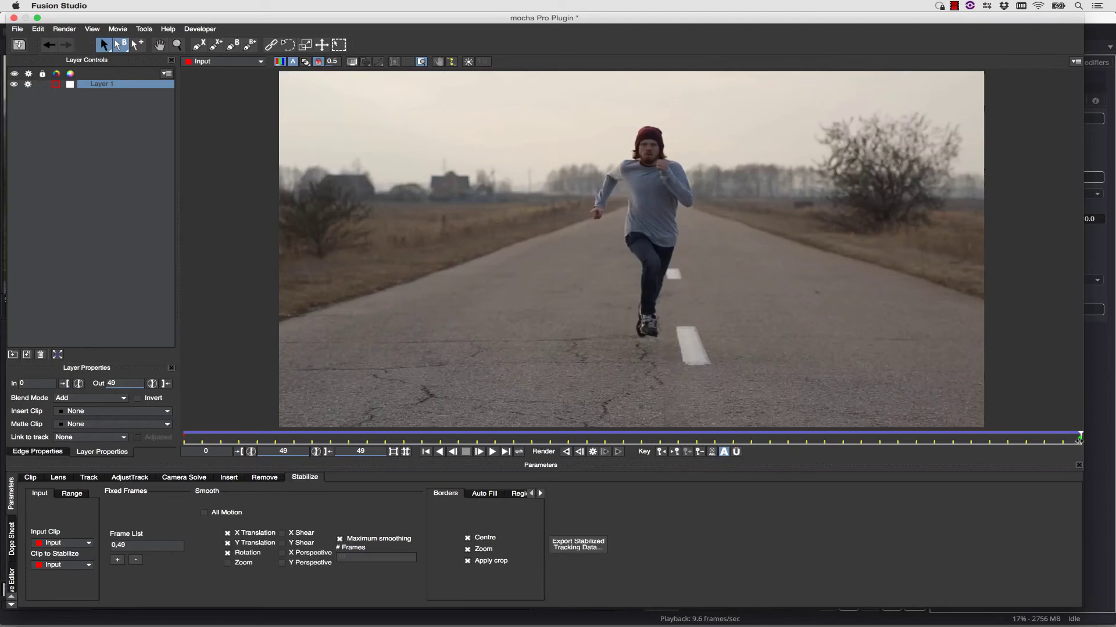
# Scrub back through the stabilized shot, return to Fusion, enable Render on mochaPro1 and open its render module choices
pyautogui.moveTo(1010, 440); pyautogui.dragTo(141, 436)
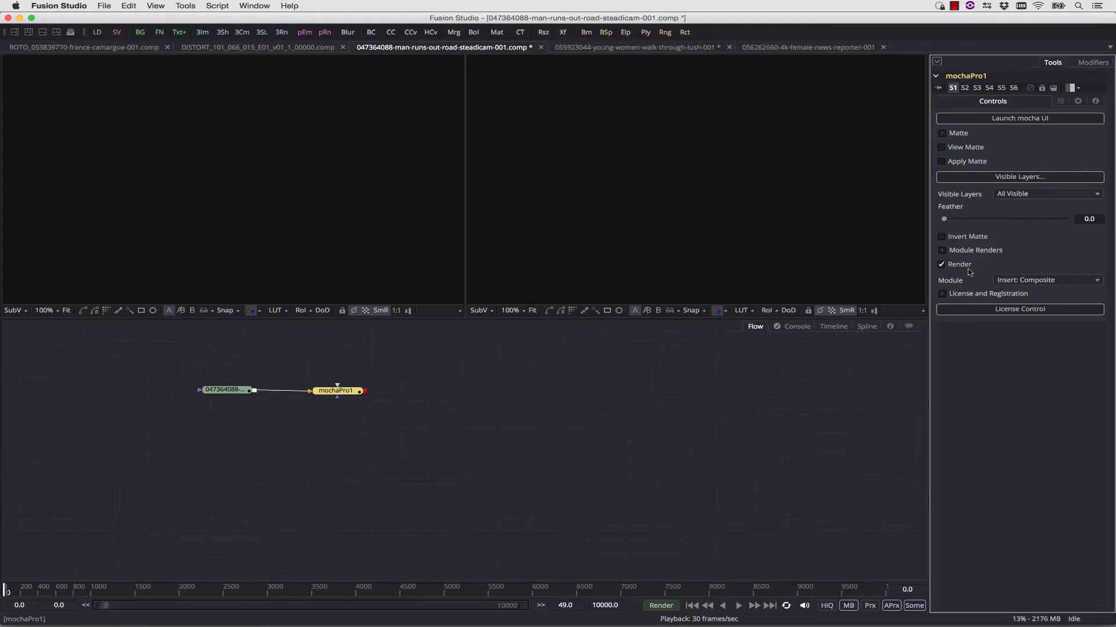
pyautogui.click(1026, 281)
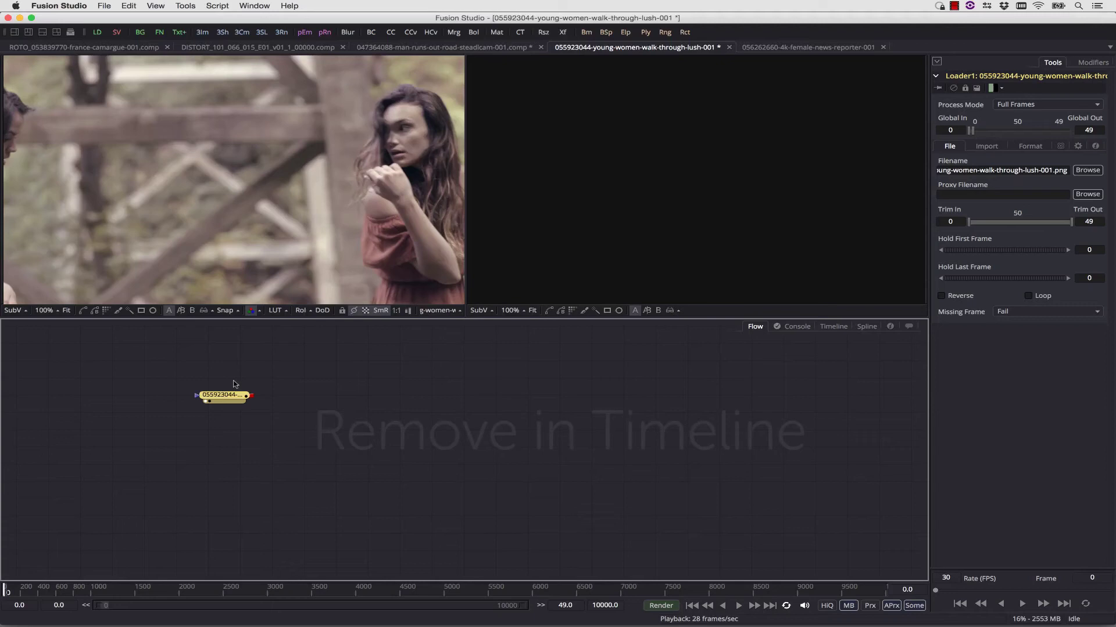
# Insert a mocha Pro tool after the young-women loader and launch the mocha interface
pyautogui.rightClick(236, 384)
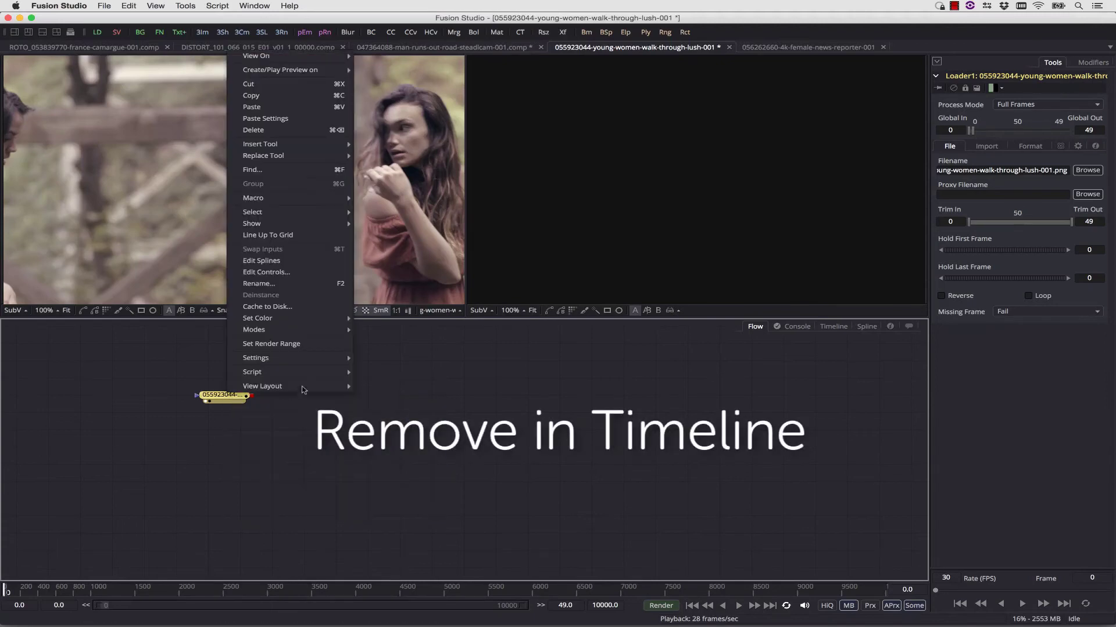
pyautogui.moveTo(302, 144)
pyautogui.moveTo(418, 366)
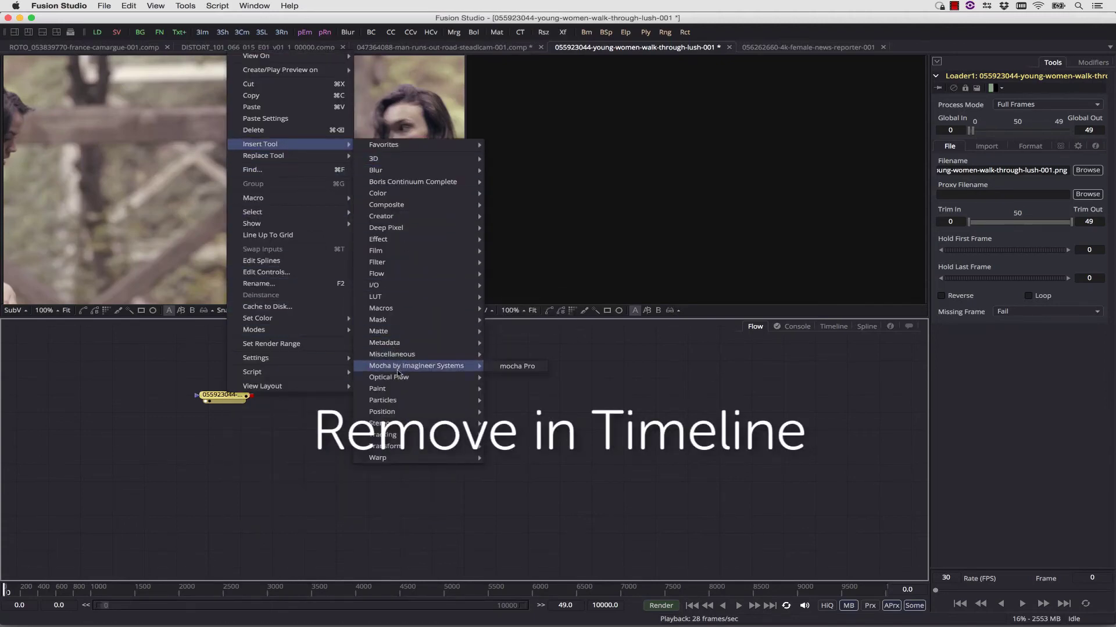
pyautogui.click(517, 366)
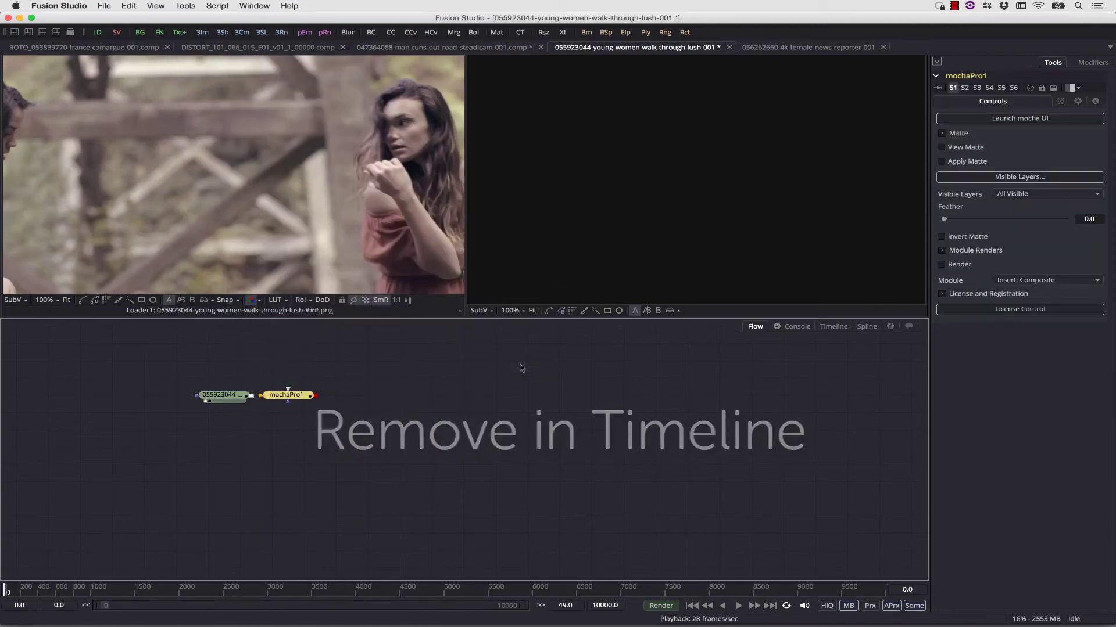
pyautogui.click(1042, 119)
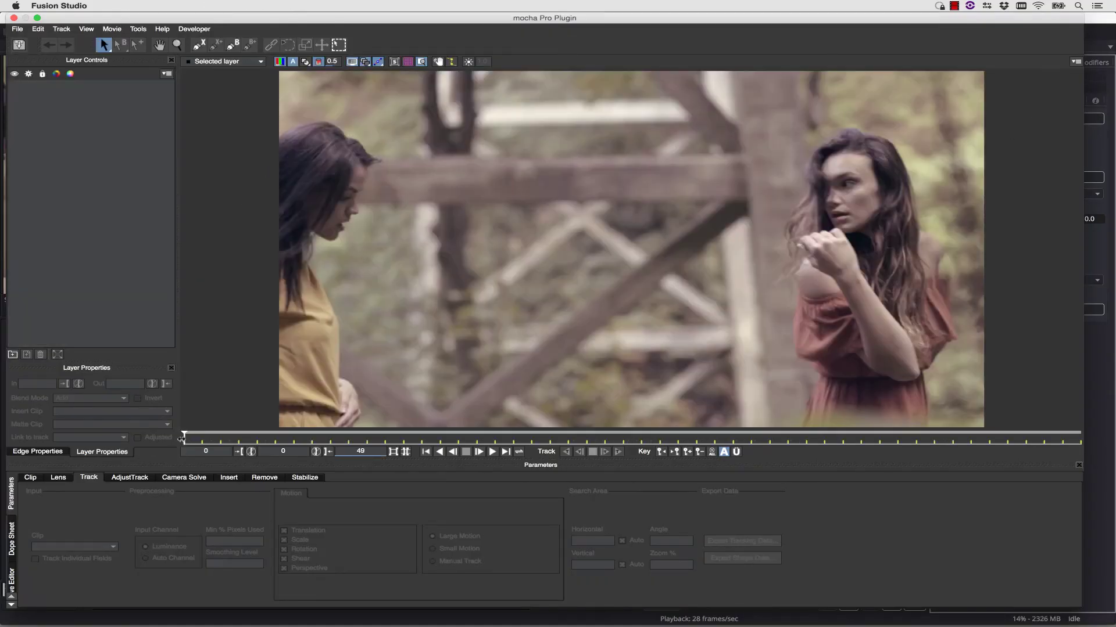
# Roto the two women in layers named red and yellow, and track a background layer named bg beneath them with Perspective motion
pyautogui.moveTo(182, 439); pyautogui.dragTo(90, 393)
pyautogui.click(177, 45)
pyautogui.moveTo(358, 175); pyautogui.dragTo(358, 201)
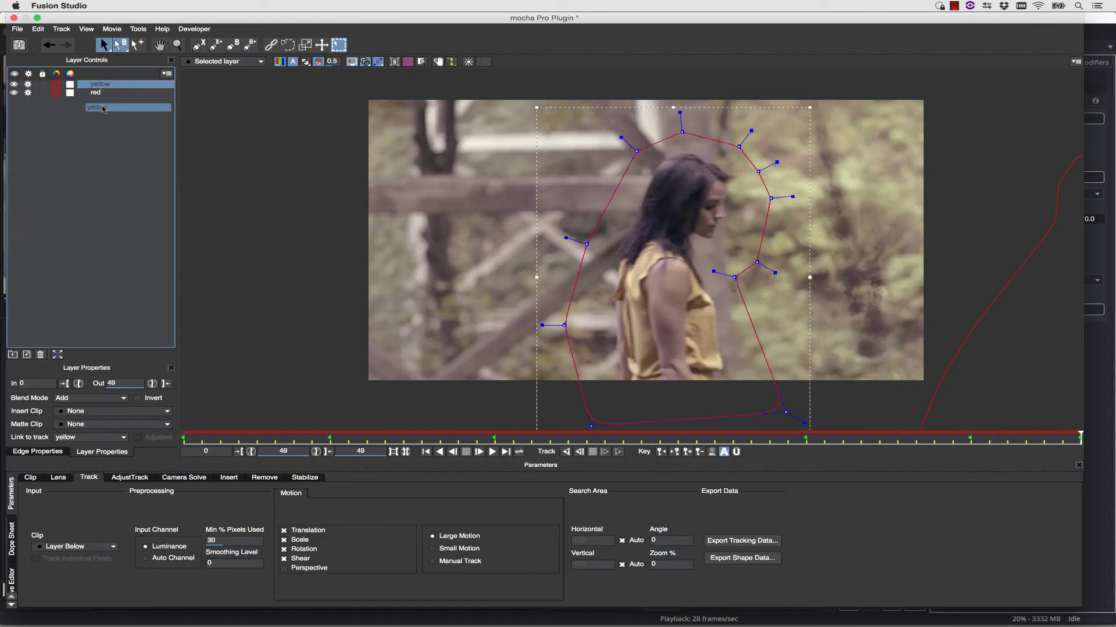
pyautogui.click(580, 452)
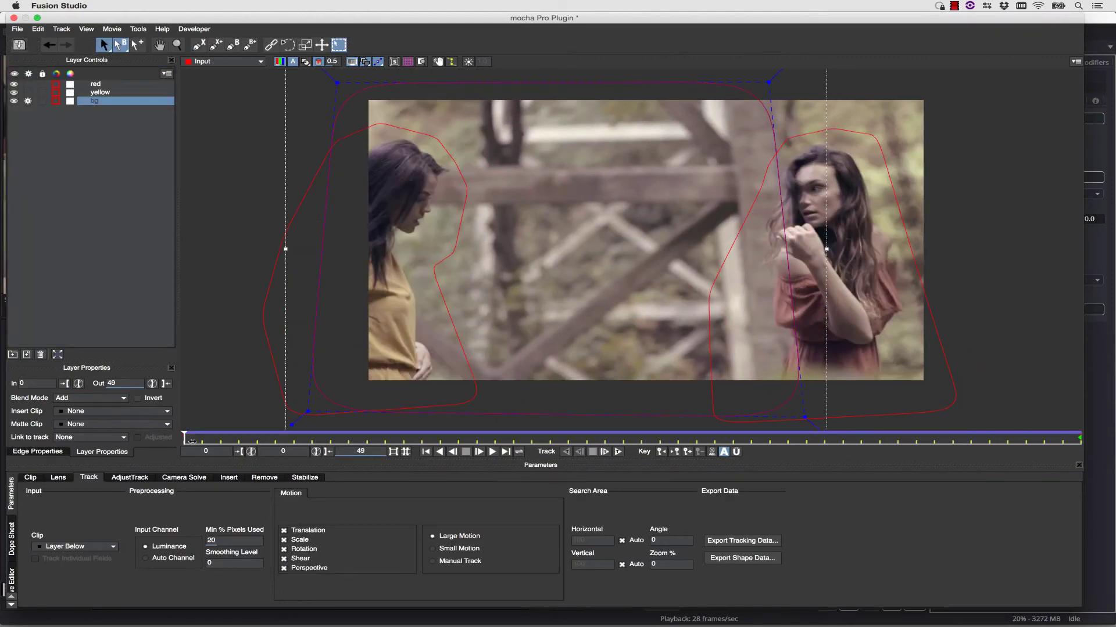
# Display the bg layer's planar surface and grid, play the track to check it and return to frame 0
pyautogui.click(396, 62)
pyautogui.click(408, 62)
pyautogui.press('space')
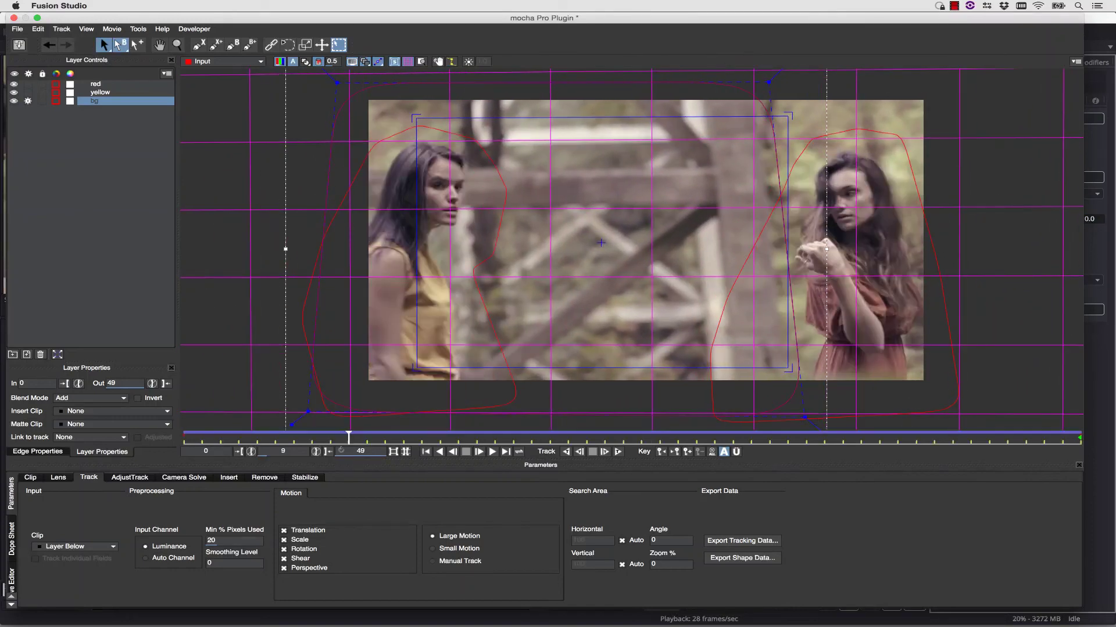
pyautogui.moveTo(347, 438); pyautogui.dragTo(183, 438)
# Select the yellow layer and open the Remove module's settings for it
pyautogui.click(97, 93)
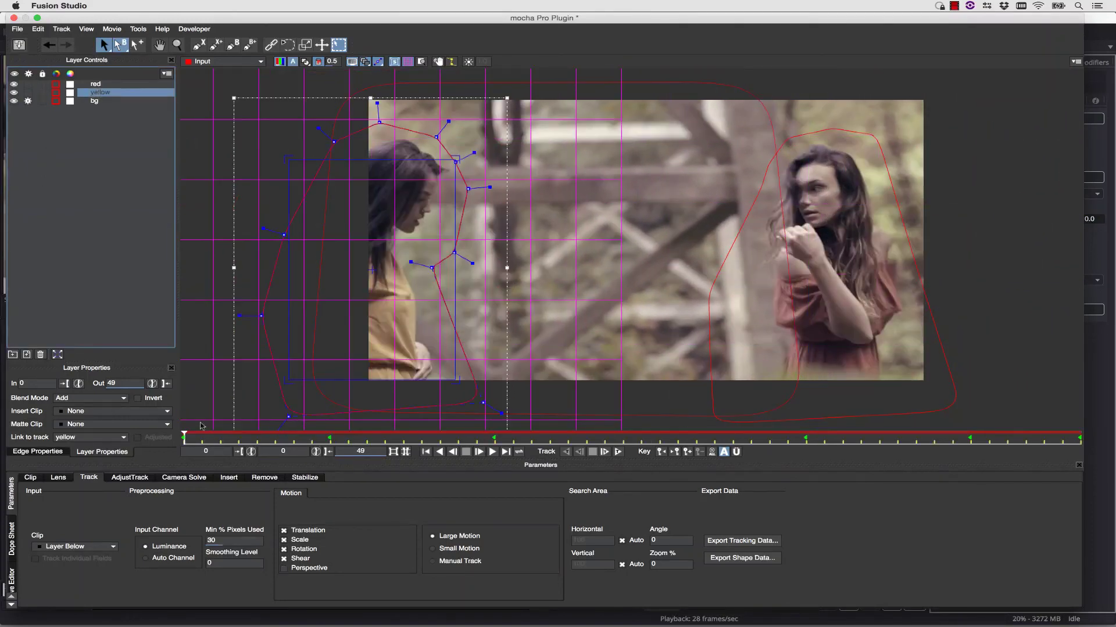
pyautogui.click(266, 479)
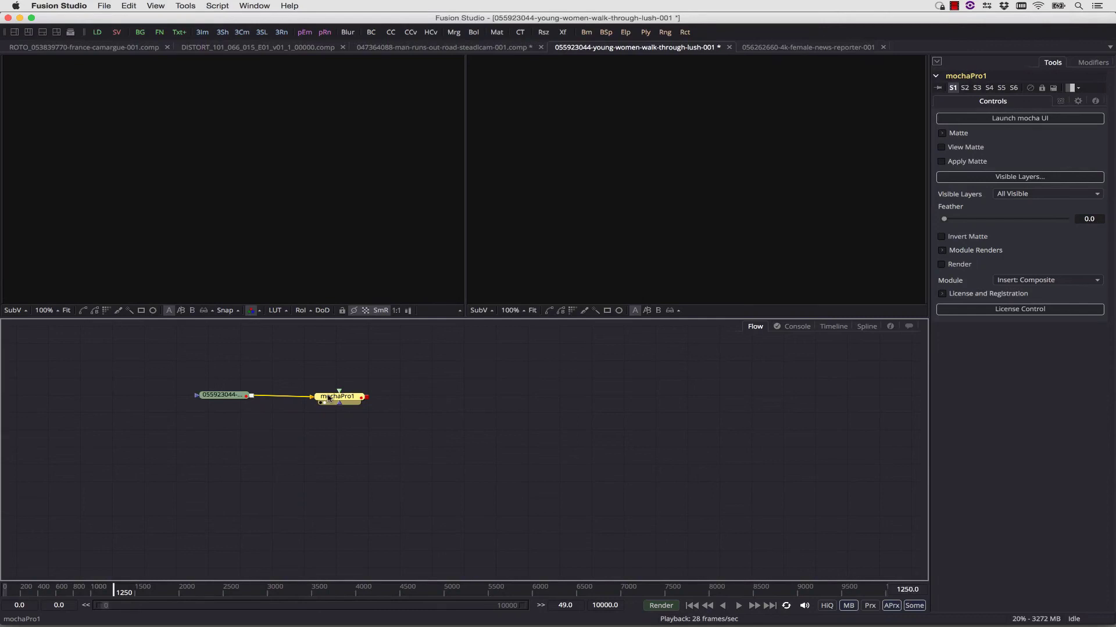
# Enable Render on mochaPro1 with the Remove module and play the result beside the source clip
pyautogui.click(955, 265)
pyautogui.click(1023, 280)
pyautogui.click(1017, 311)
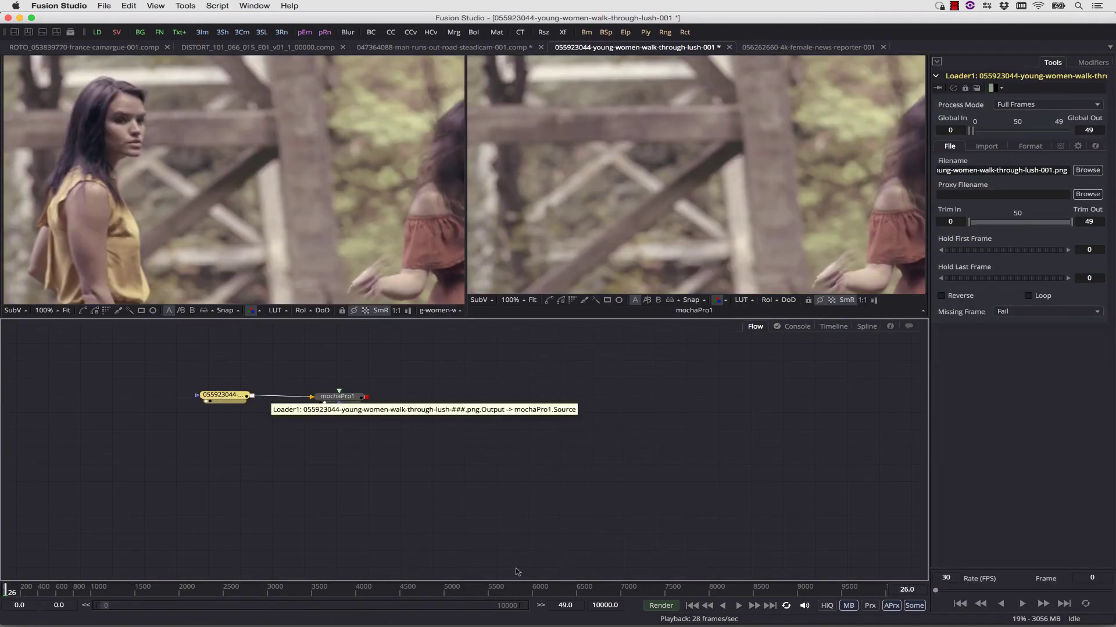
pyautogui.click(738, 606)
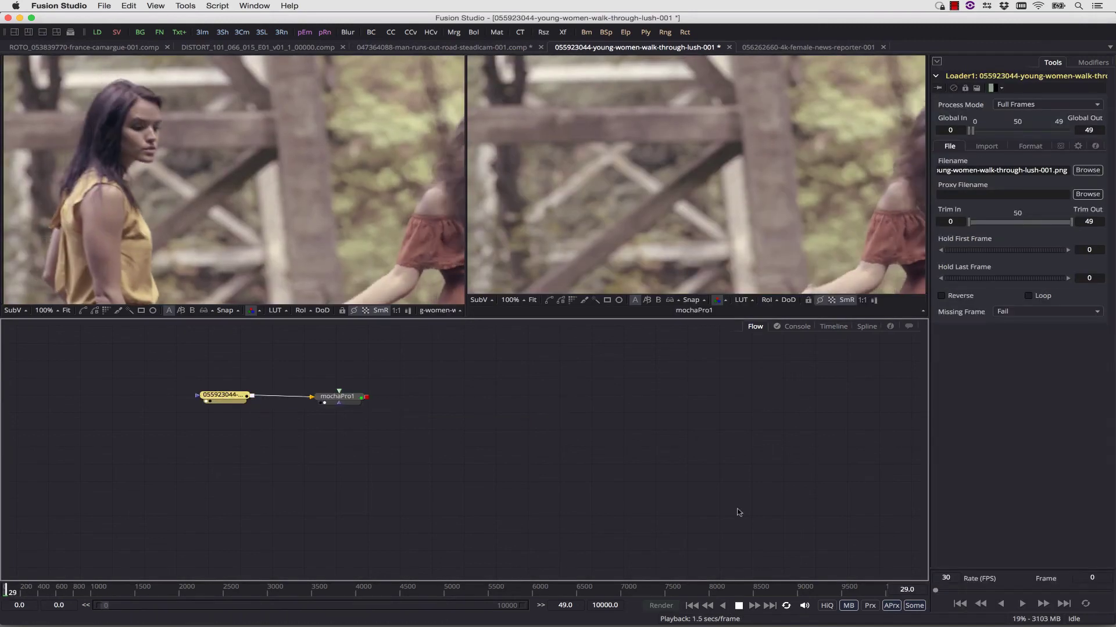